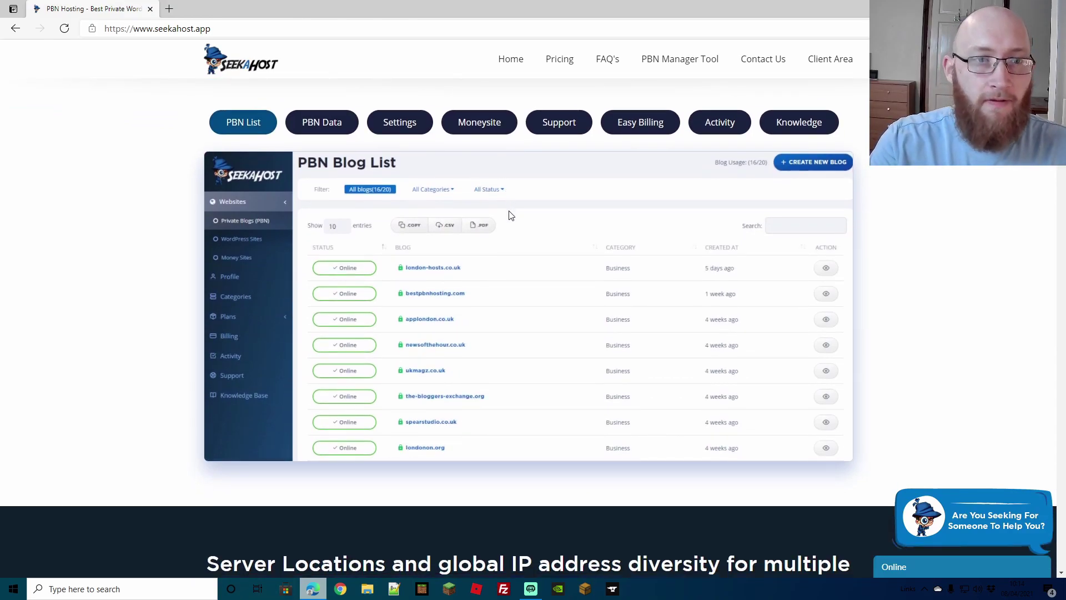
{"action": "scroll", "coordinate": [508, 212], "scroll_direction": "down", "scroll_amount": 6}
{"action": "scroll", "coordinate": [513, 214], "scroll_direction": "down", "scroll_amount": 7}
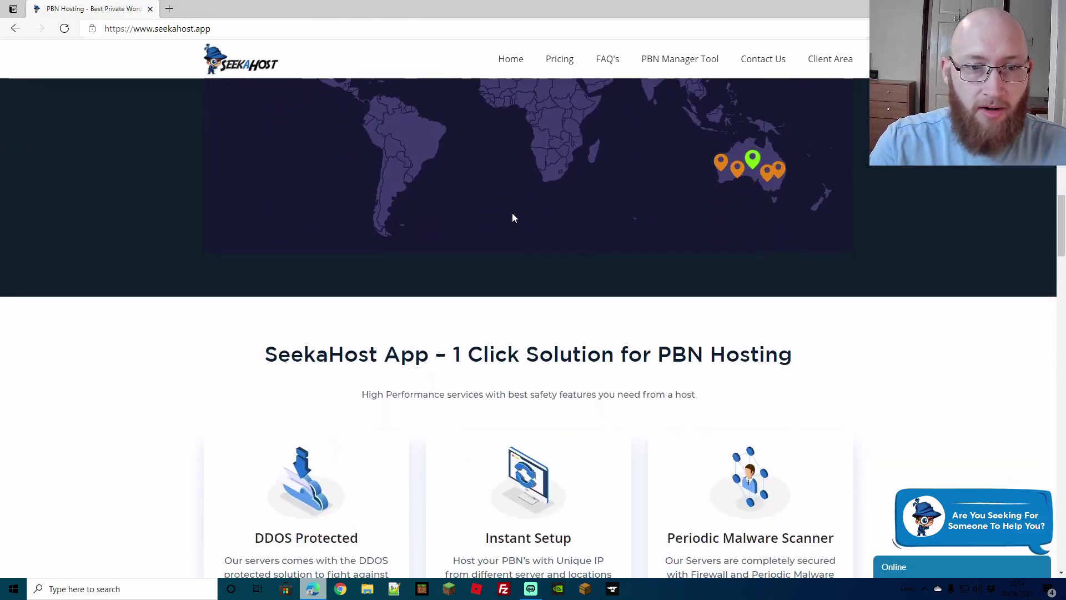
{"action": "scroll", "coordinate": [513, 221], "scroll_direction": "down", "scroll_amount": 3}
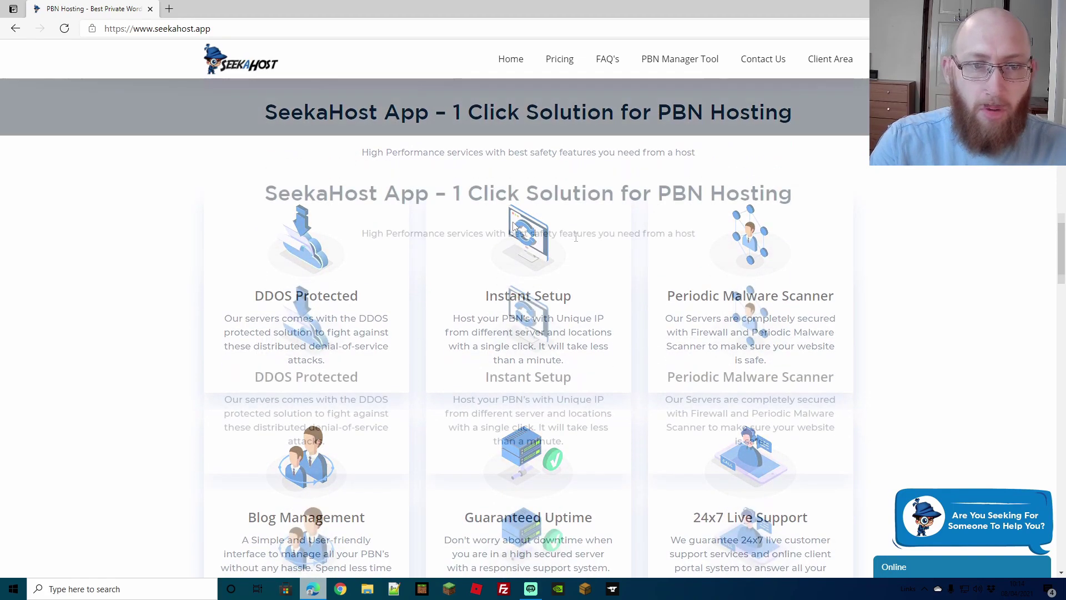
{"action": "scroll", "coordinate": [576, 238], "scroll_direction": "down", "scroll_amount": 1}
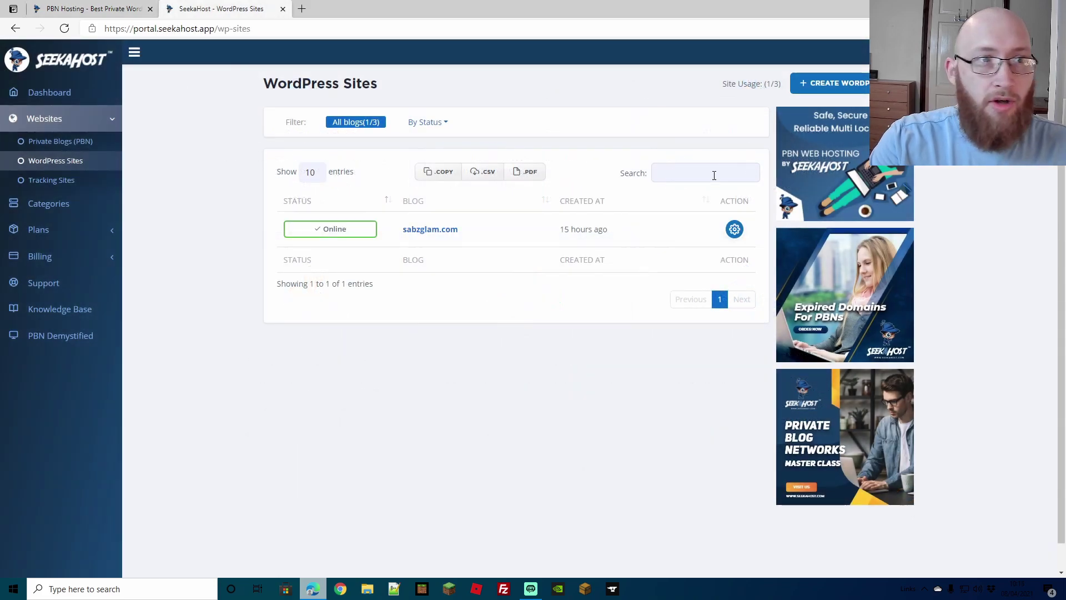
{"action": "scroll", "coordinate": [245, 241], "scroll_direction": "down", "scroll_amount": 1}
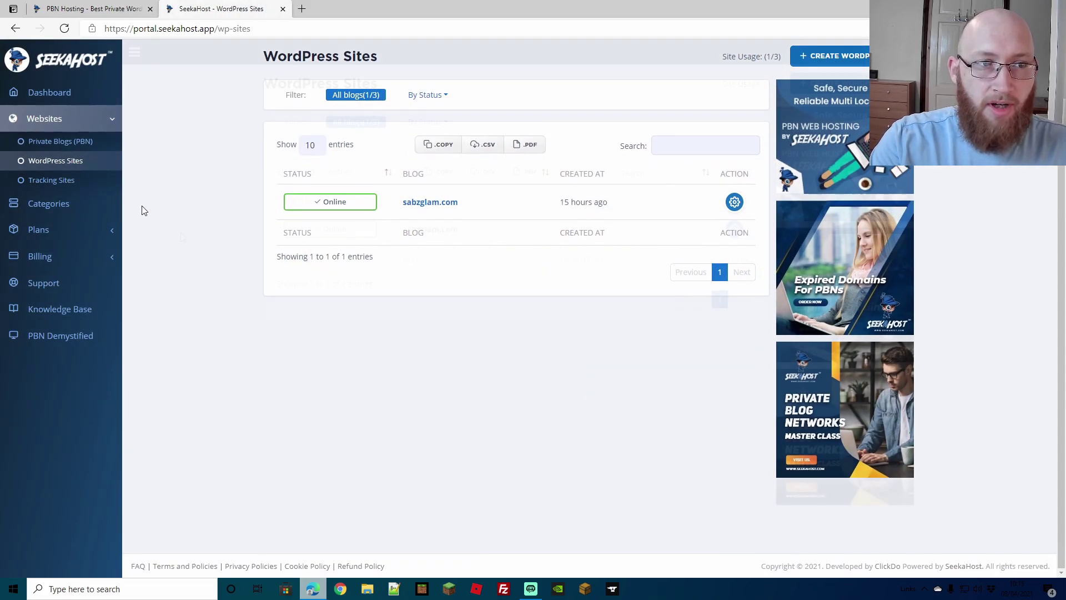
{"action": "scroll", "coordinate": [161, 206], "scroll_direction": "up", "scroll_amount": 1}
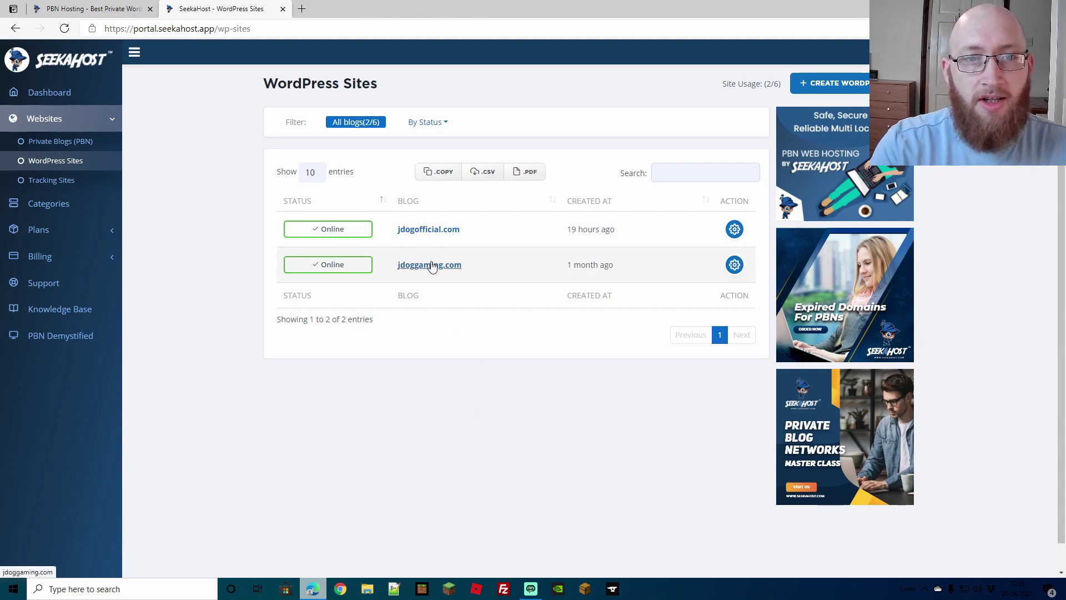
Open the site details of jdoggaming.com and log in to its WordPress admin.
{"action": "left_click", "coordinate": [735, 264]}
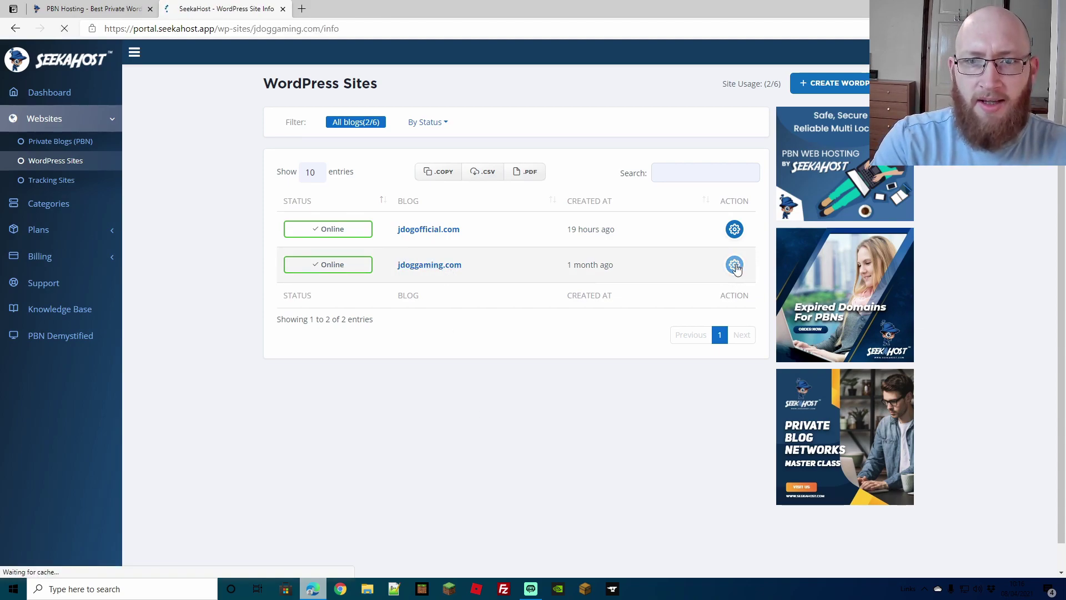
{"action": "left_click", "coordinate": [626, 339]}
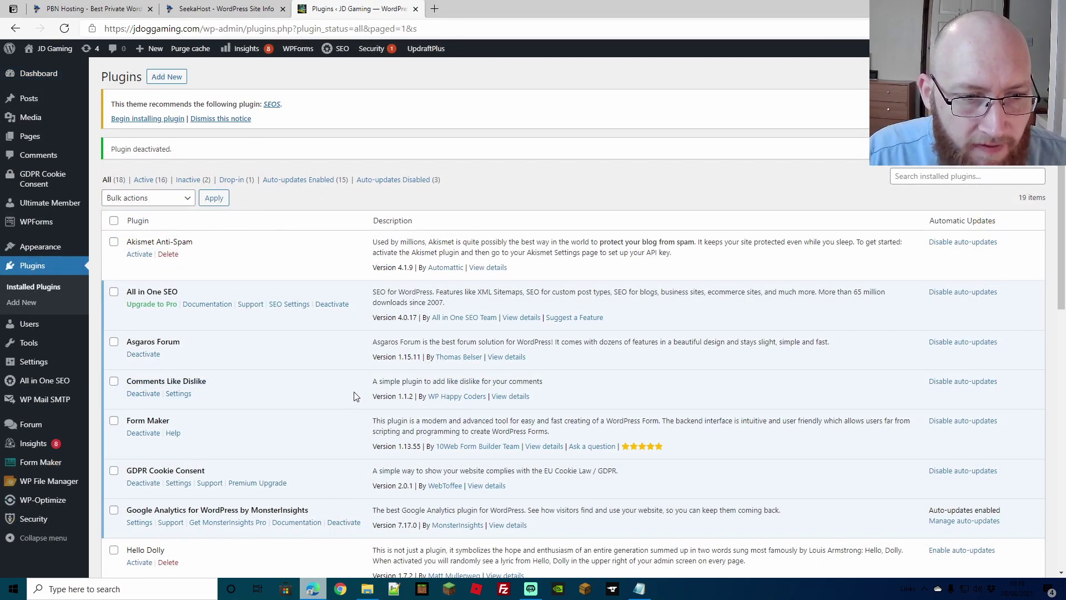
Deactivate the WP-Optimize - Clean, Compress, Cache plugin on jdoggaming.com.
{"action": "scroll", "coordinate": [329, 389], "scroll_direction": "down", "scroll_amount": 9}
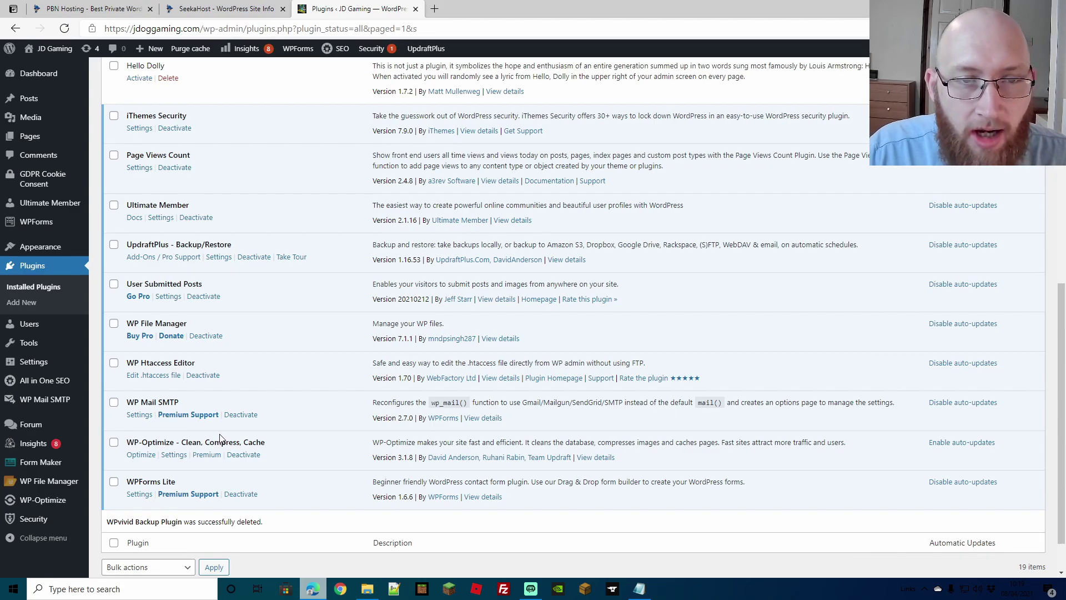
{"action": "left_click", "coordinate": [255, 456]}
{"action": "scroll", "coordinate": [434, 412], "scroll_direction": "down", "scroll_amount": 10}
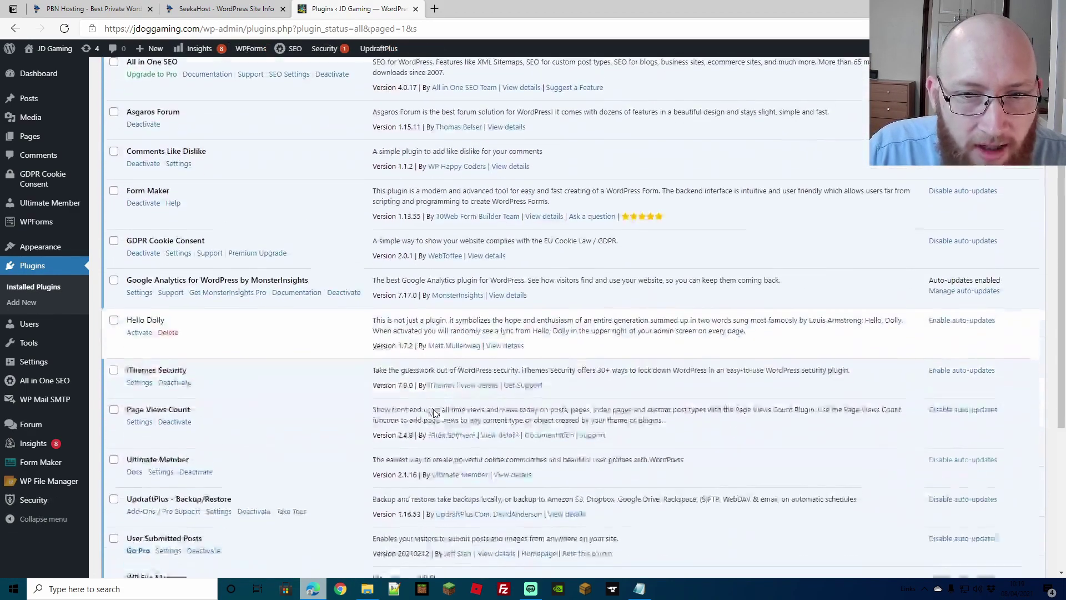
{"action": "scroll", "coordinate": [433, 412], "scroll_direction": "down", "scroll_amount": 3}
{"action": "scroll", "coordinate": [442, 404], "scroll_direction": "up", "scroll_amount": 9}
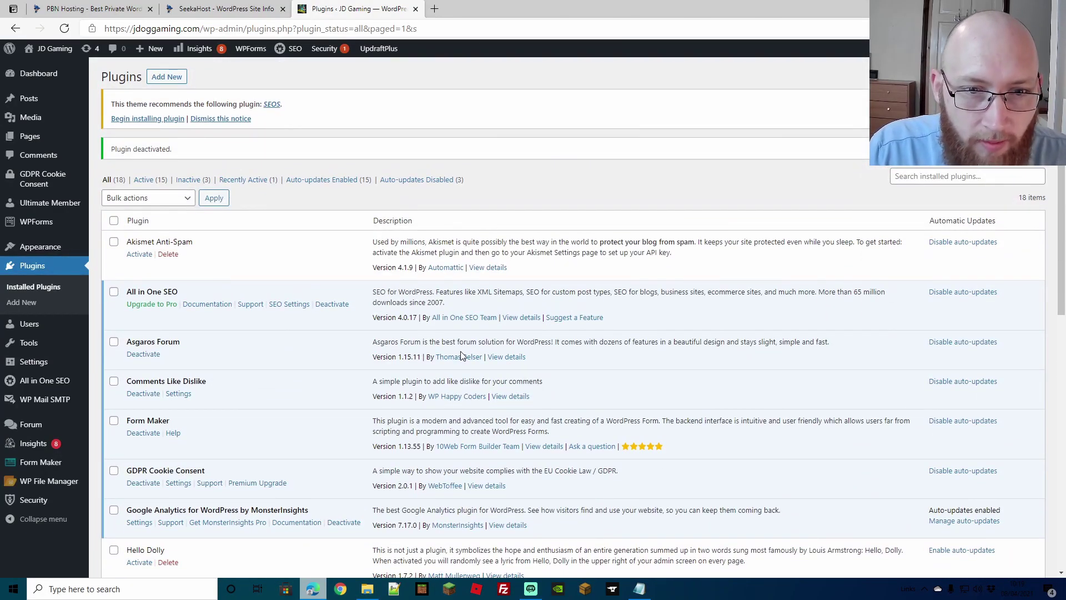
Search for new plugins with "1 click" and install and activate All-in-One WP Migration.
{"action": "scroll", "coordinate": [461, 355], "scroll_direction": "down", "scroll_amount": 3}
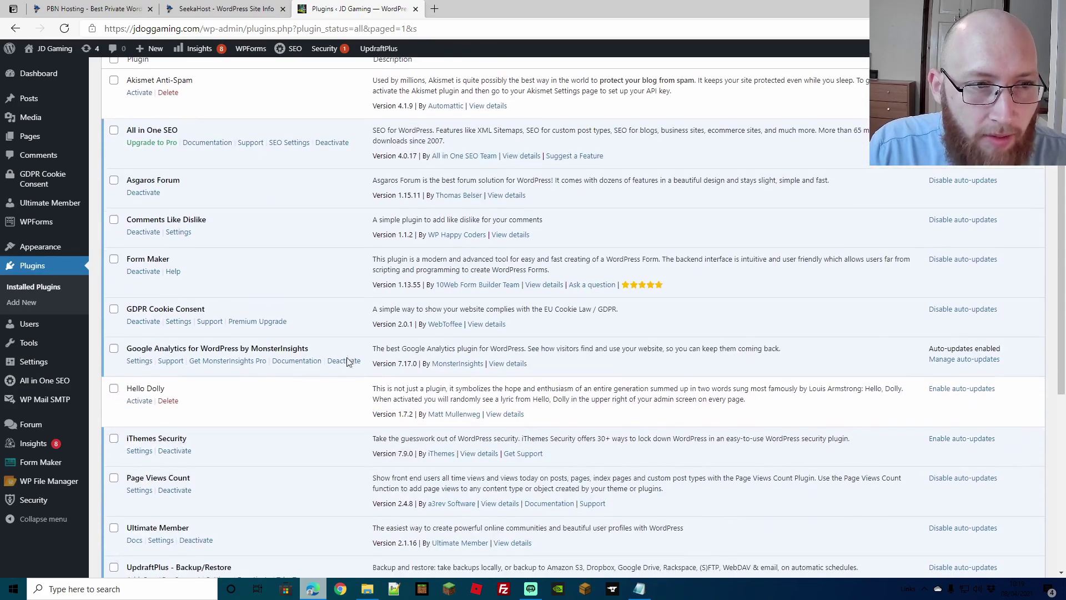
{"action": "scroll", "coordinate": [258, 316], "scroll_direction": "up", "scroll_amount": 3}
{"action": "left_click", "coordinate": [167, 78]}
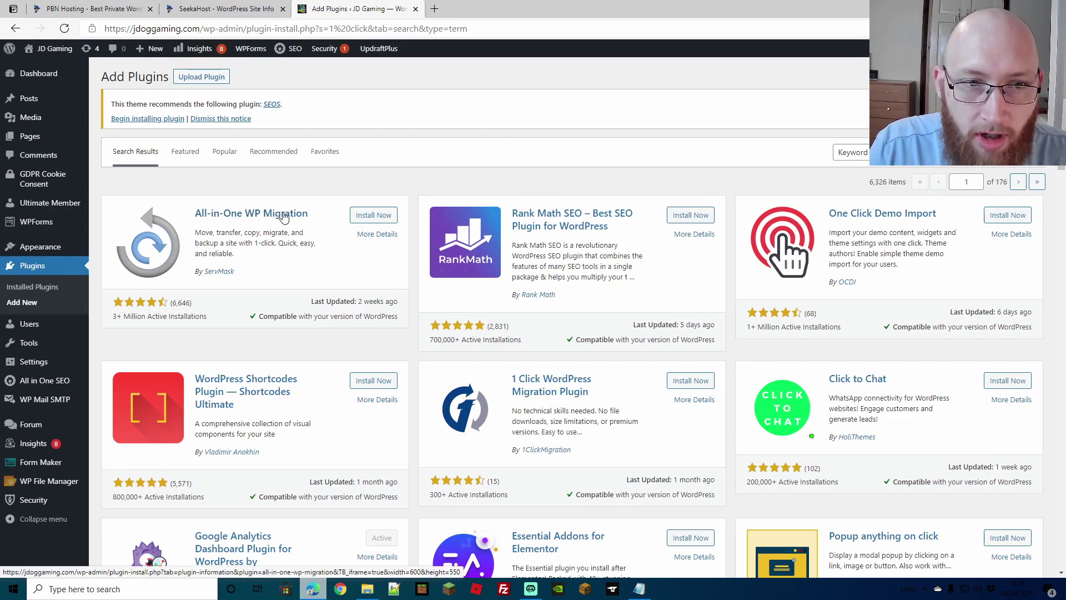
{"action": "left_click", "coordinate": [366, 217]}
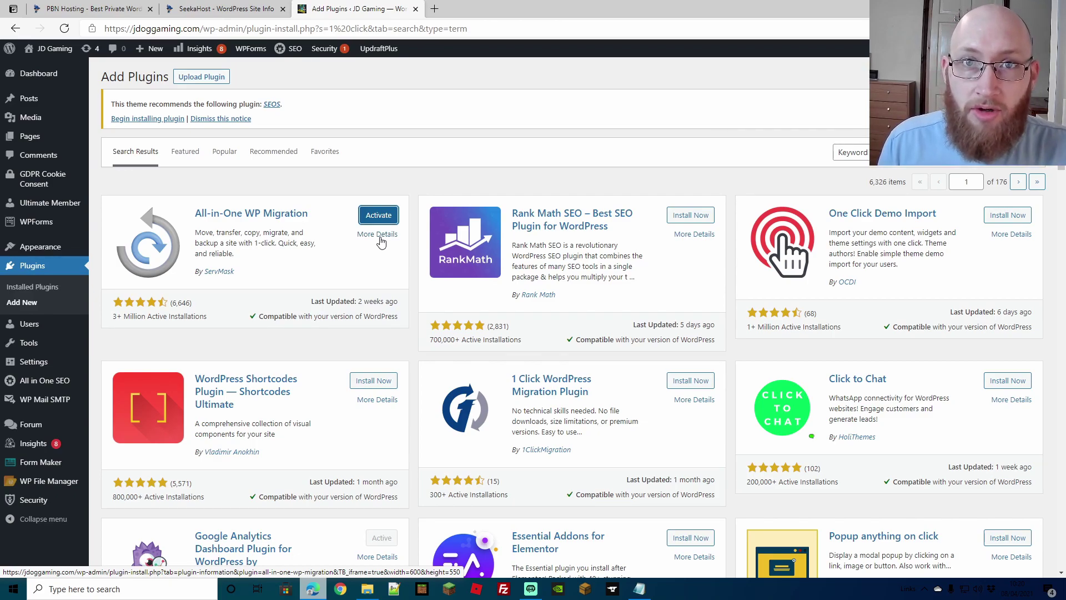
{"action": "left_click", "coordinate": [378, 216]}
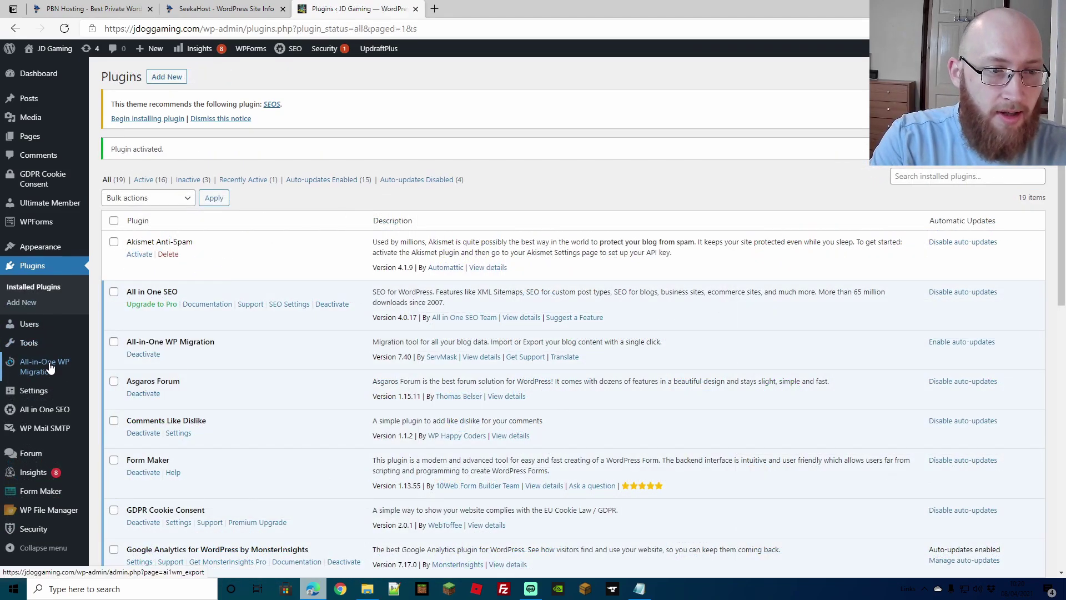
Export the jdoggaming.com site to a file with All-in-One WP Migration and download the resulting backup.
{"action": "mouse_move", "coordinate": [43, 368]}
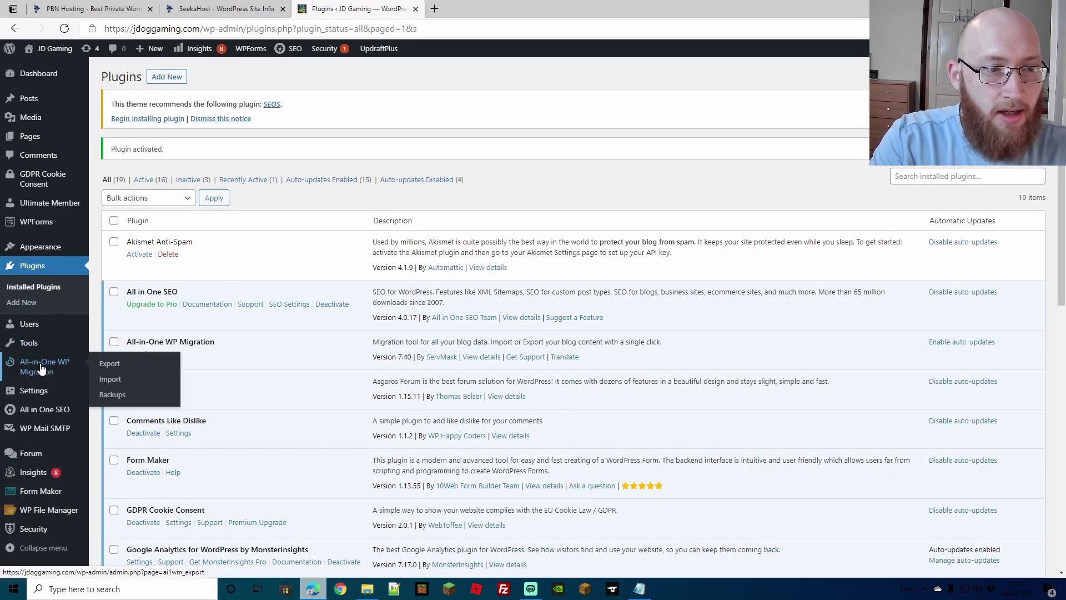
{"action": "left_click", "coordinate": [122, 369]}
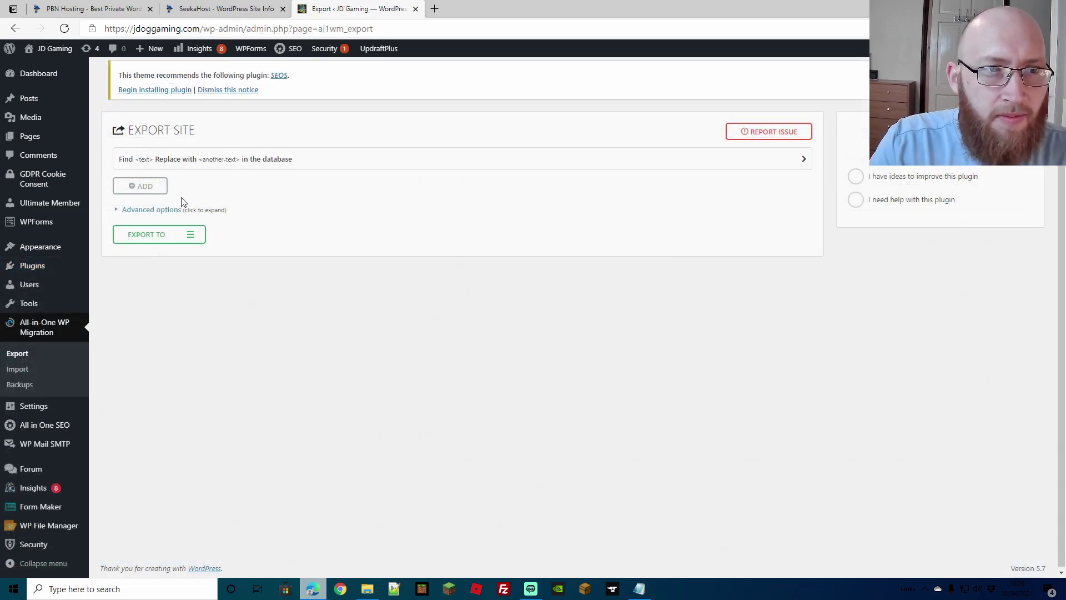
{"action": "left_click", "coordinate": [191, 237]}
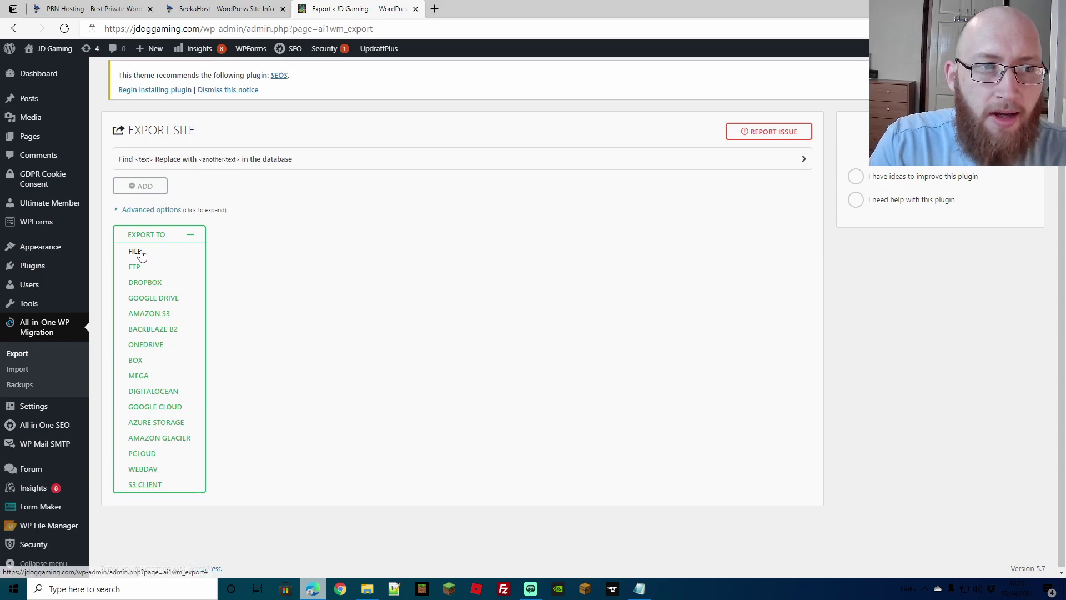
{"action": "left_click", "coordinate": [136, 252]}
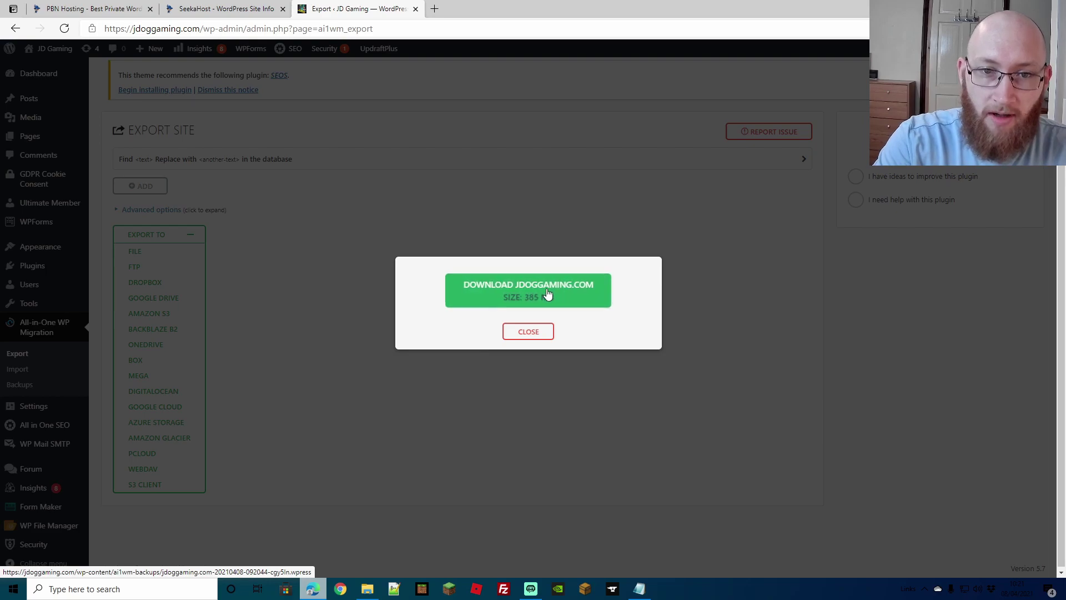
{"action": "left_click", "coordinate": [547, 294]}
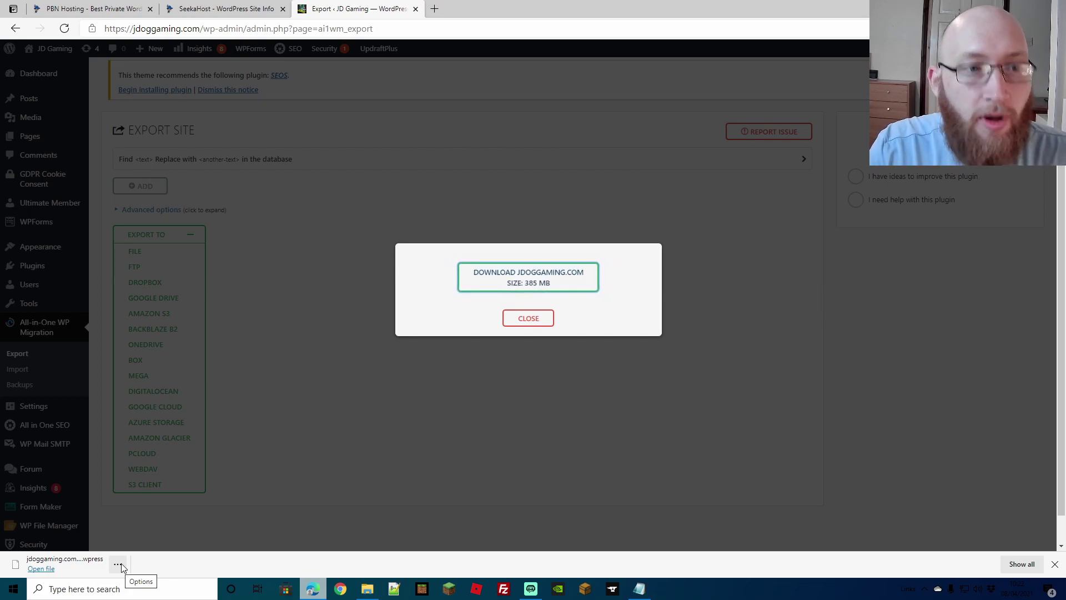
{"action": "left_click", "coordinate": [528, 318]}
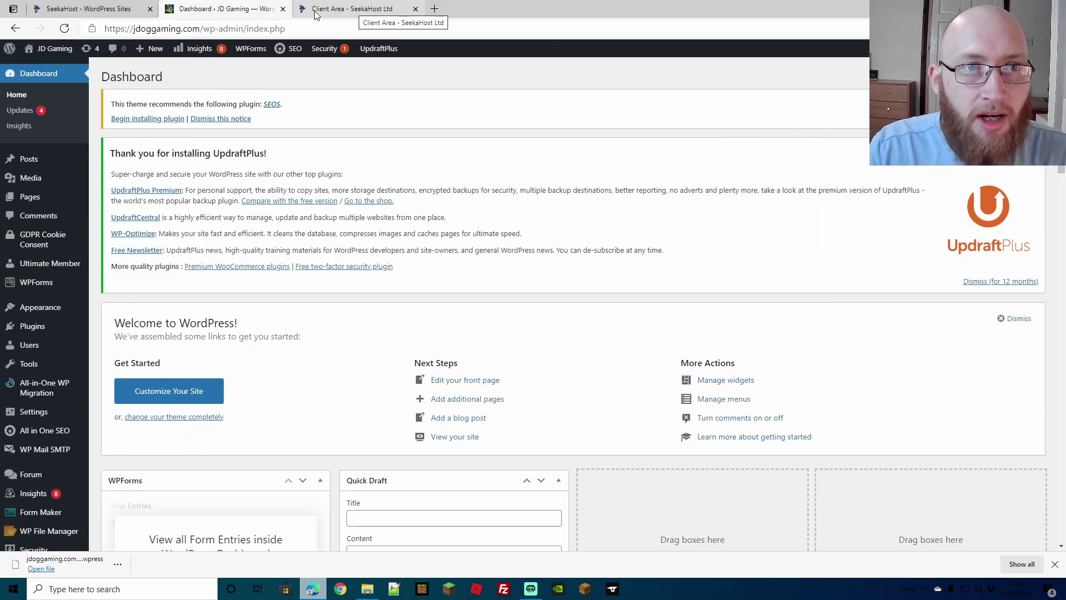
Open the hosting details of jdoggaming.com and check its SSL certificate setting.
{"action": "left_click", "coordinate": [327, 9]}
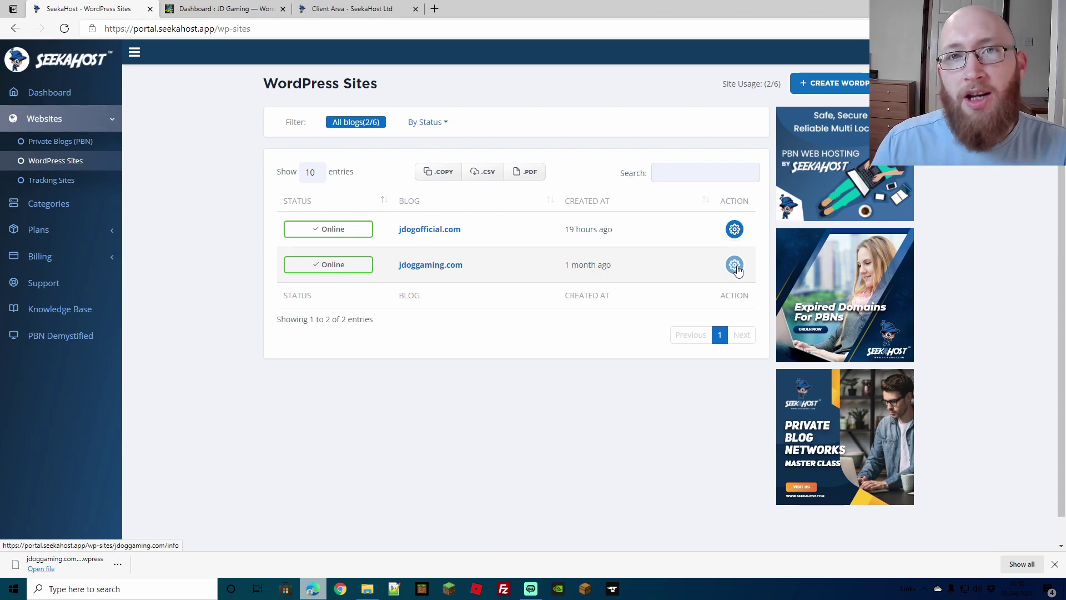
{"action": "left_click", "coordinate": [735, 266]}
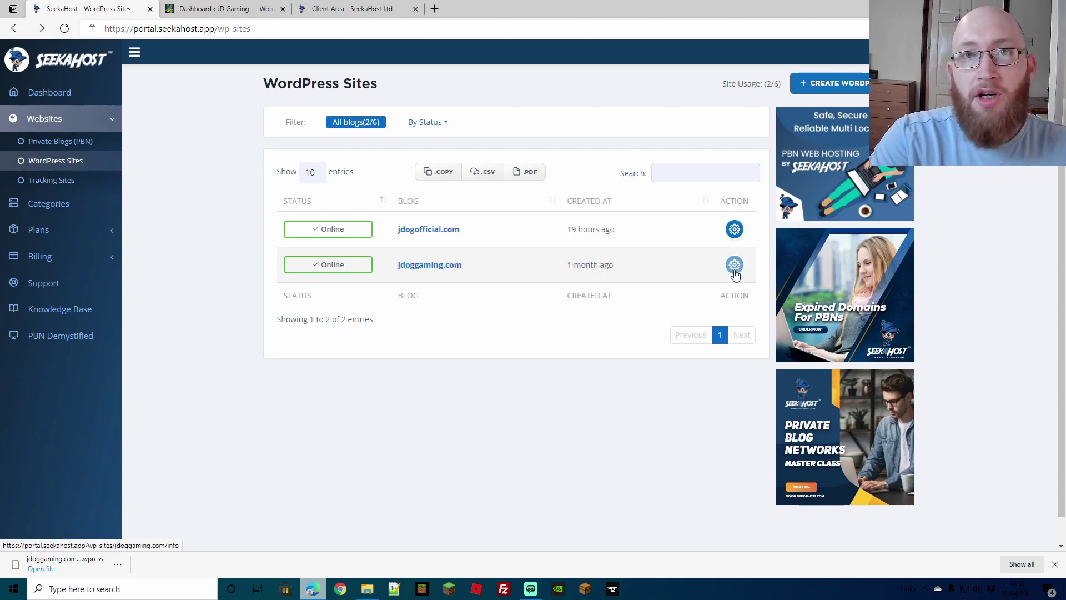
{"action": "left_click", "coordinate": [735, 265]}
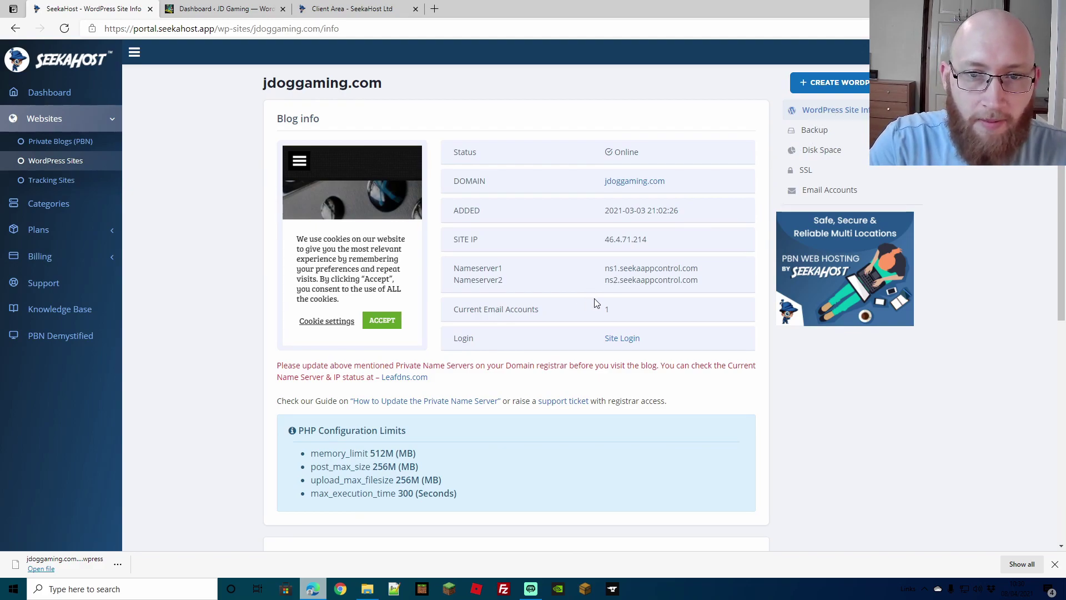
{"action": "left_click", "coordinate": [805, 171]}
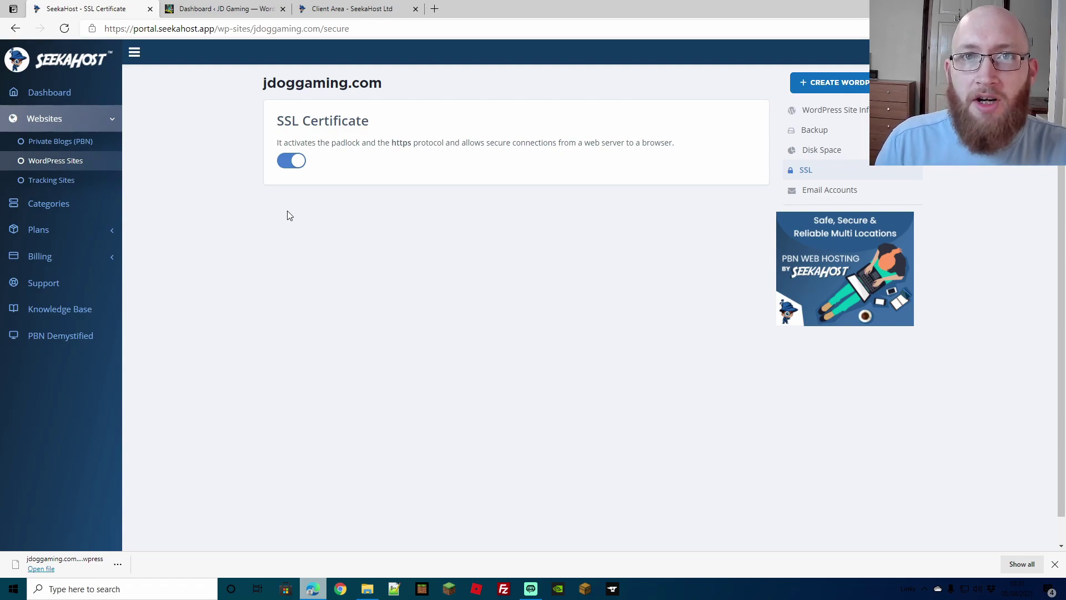
{"action": "key", "text": "alt+Left"}
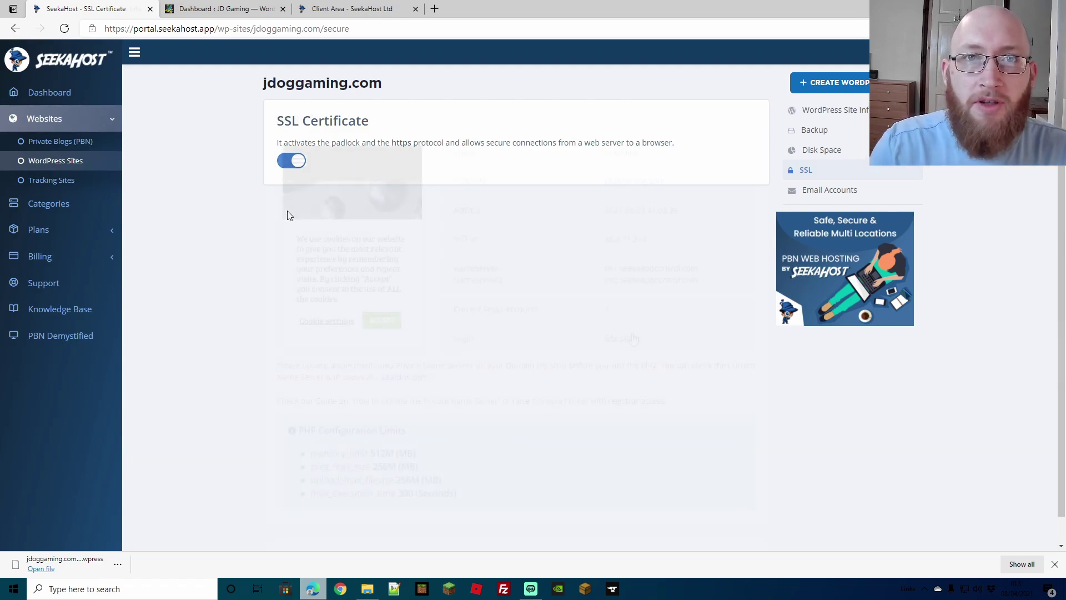
Try to delete the jdoggaming.com blog from the hosting account.
{"action": "scroll", "coordinate": [642, 311], "scroll_direction": "down", "scroll_amount": 7}
{"action": "scroll", "coordinate": [643, 314], "scroll_direction": "down", "scroll_amount": 1}
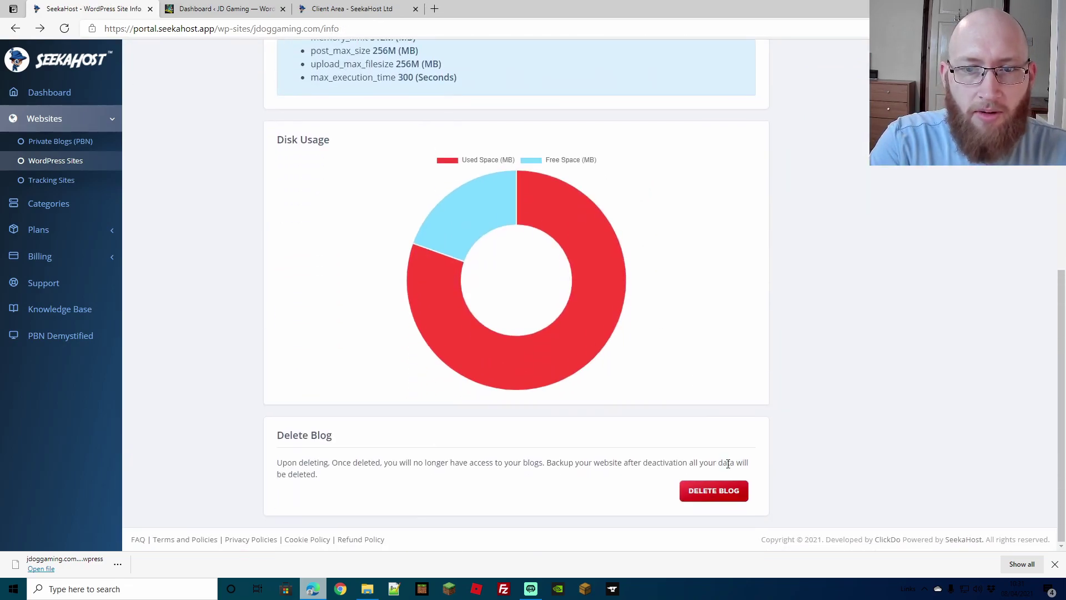
{"action": "left_click", "coordinate": [728, 499]}
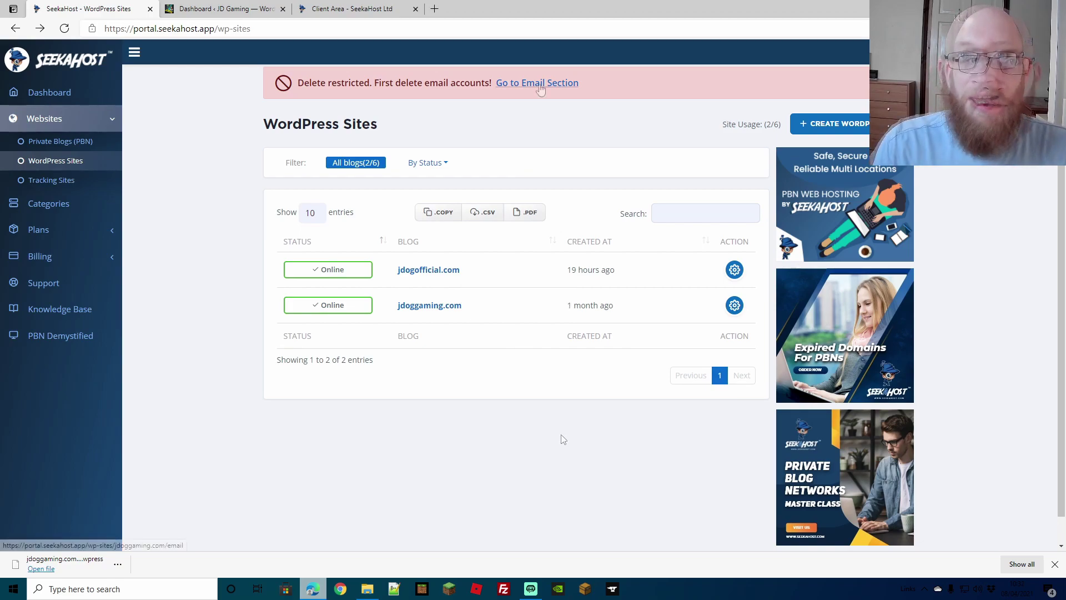
Delete the email account that belongs to jdoggaming.com.
{"action": "left_click", "coordinate": [537, 83]}
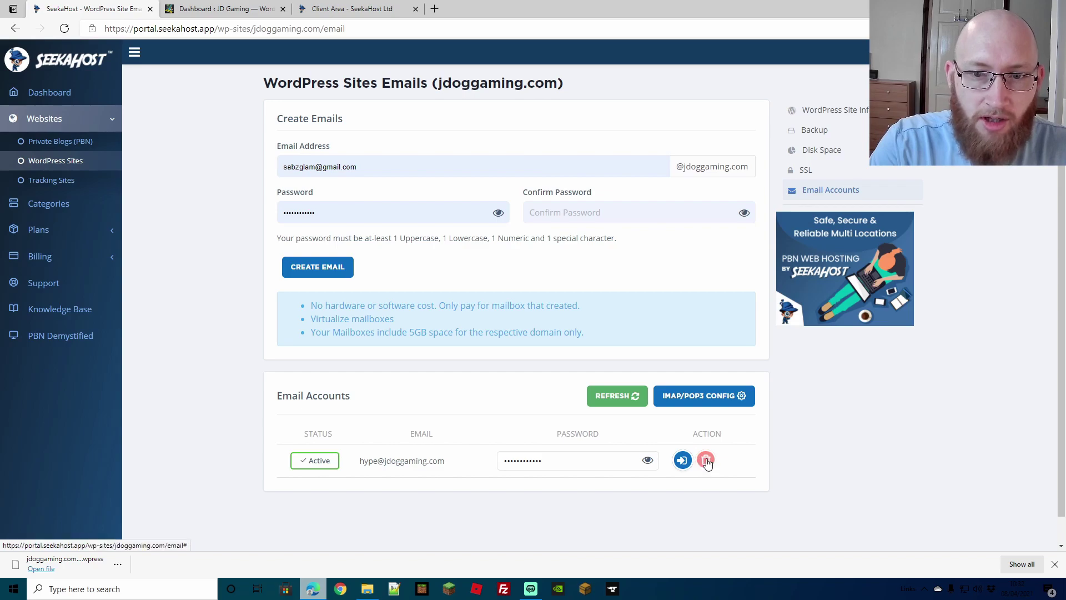
{"action": "left_click", "coordinate": [706, 460]}
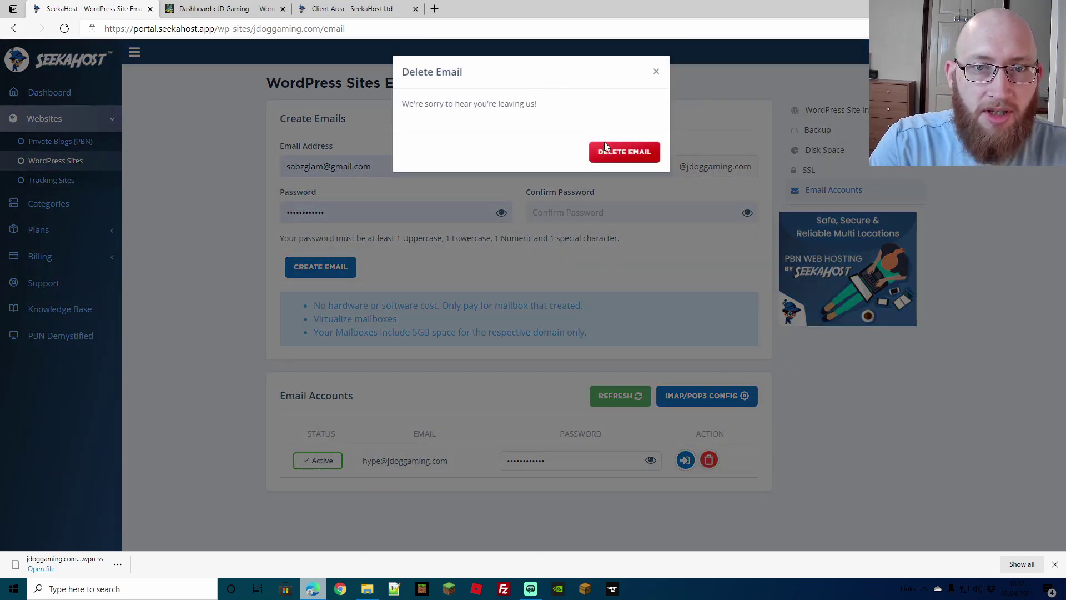
{"action": "left_click", "coordinate": [624, 151]}
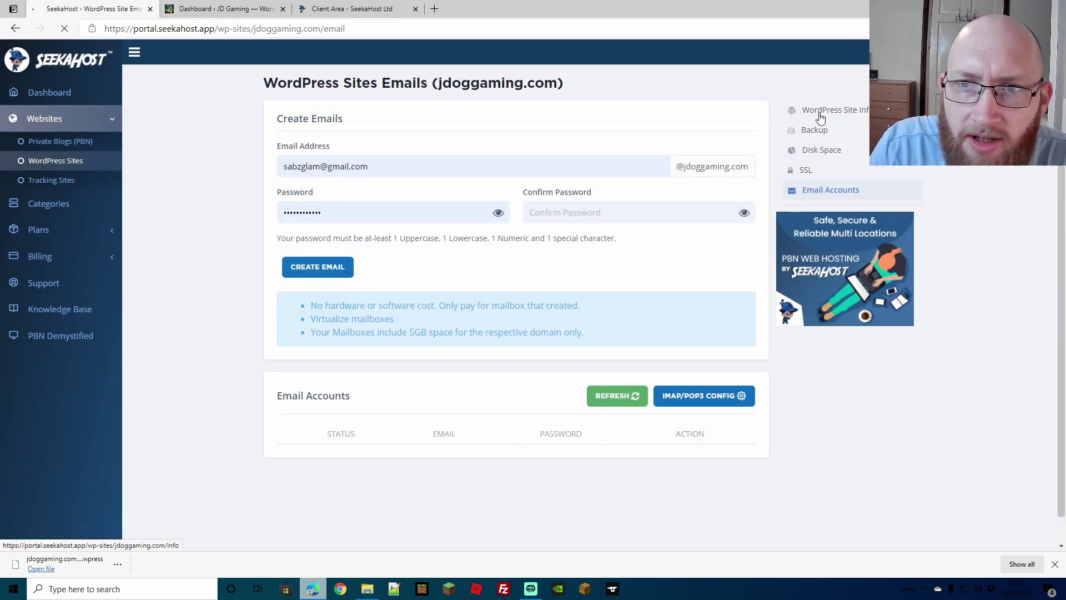
Delete the jdoggaming.com blog from the hosting account on its WordPress site info page.
{"action": "left_click", "coordinate": [820, 114]}
{"action": "scroll", "coordinate": [716, 488], "scroll_direction": "down", "scroll_amount": 10}
{"action": "left_click", "coordinate": [716, 491]}
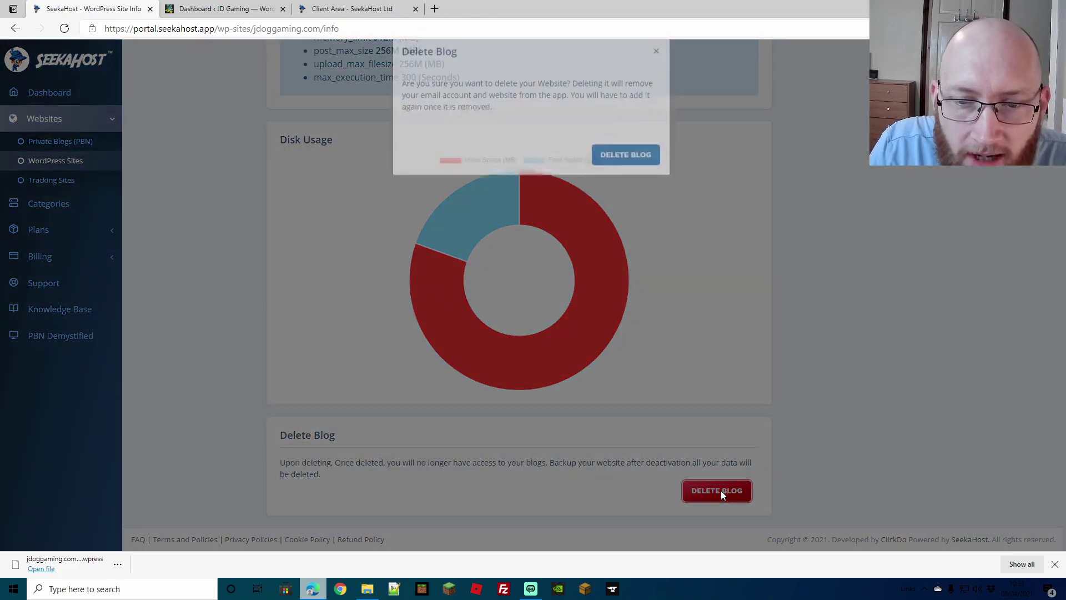
{"action": "left_click", "coordinate": [622, 153]}
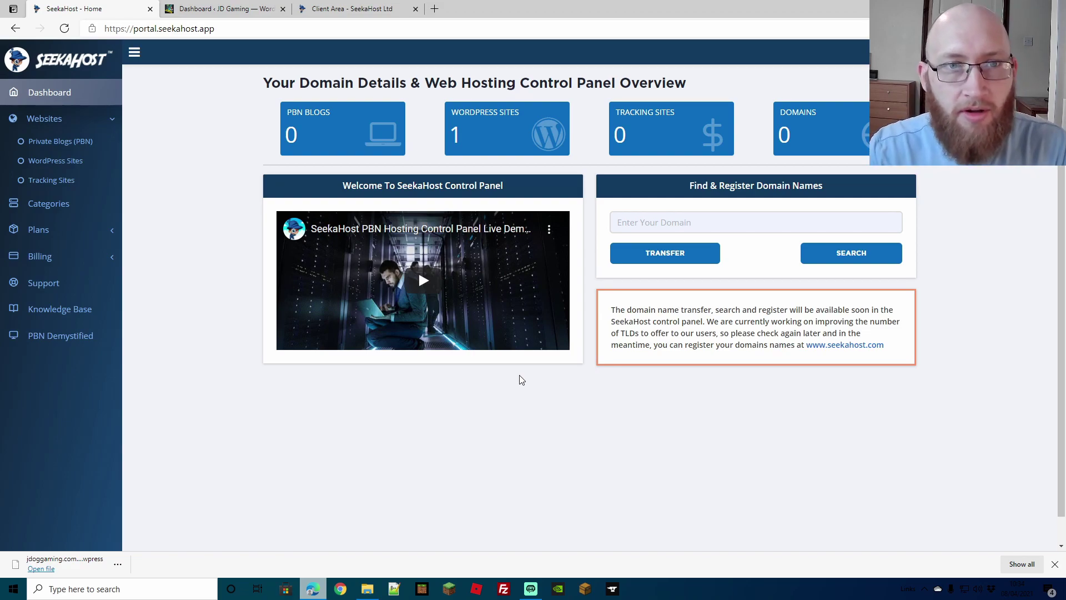
Add a visible WordPress site with the domain jdoggaming.com and the title Jdog Gaming under the Standard subscription.
{"action": "left_click", "coordinate": [508, 133]}
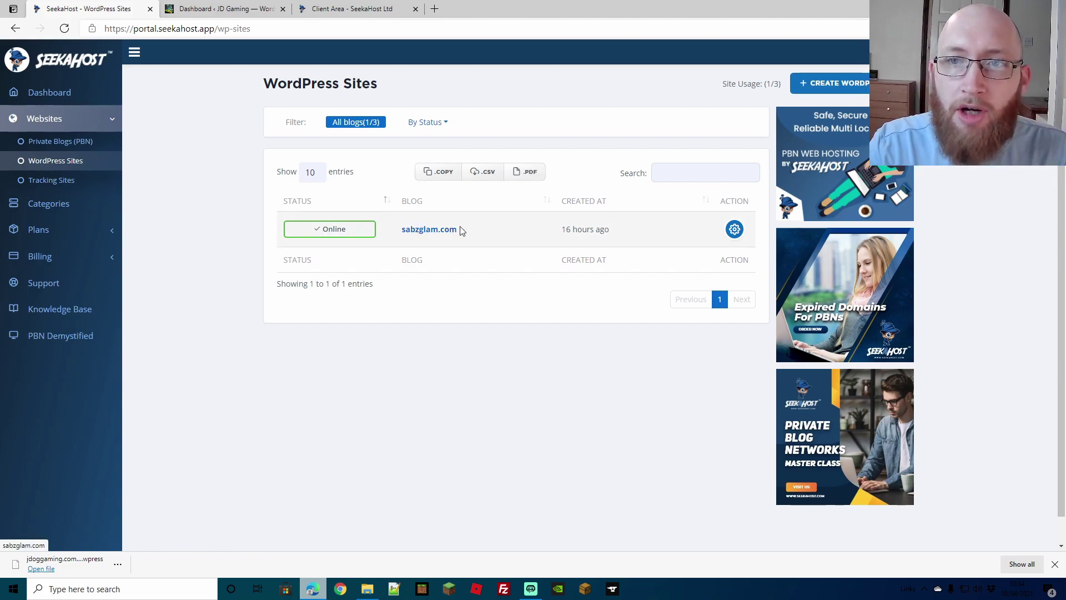
{"action": "left_click", "coordinate": [848, 88]}
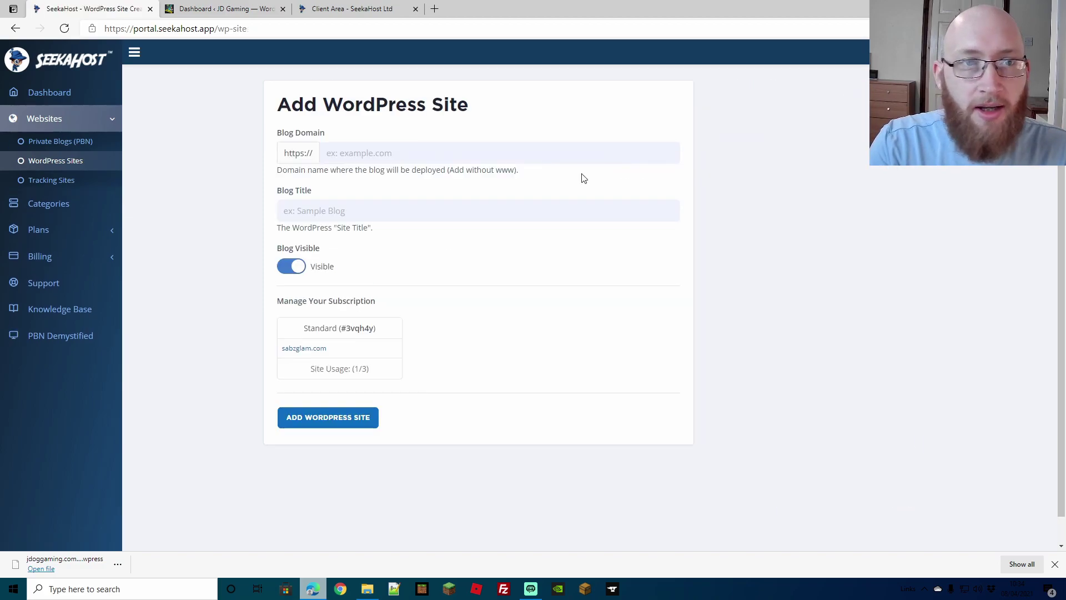
{"action": "left_click", "coordinate": [369, 156]}
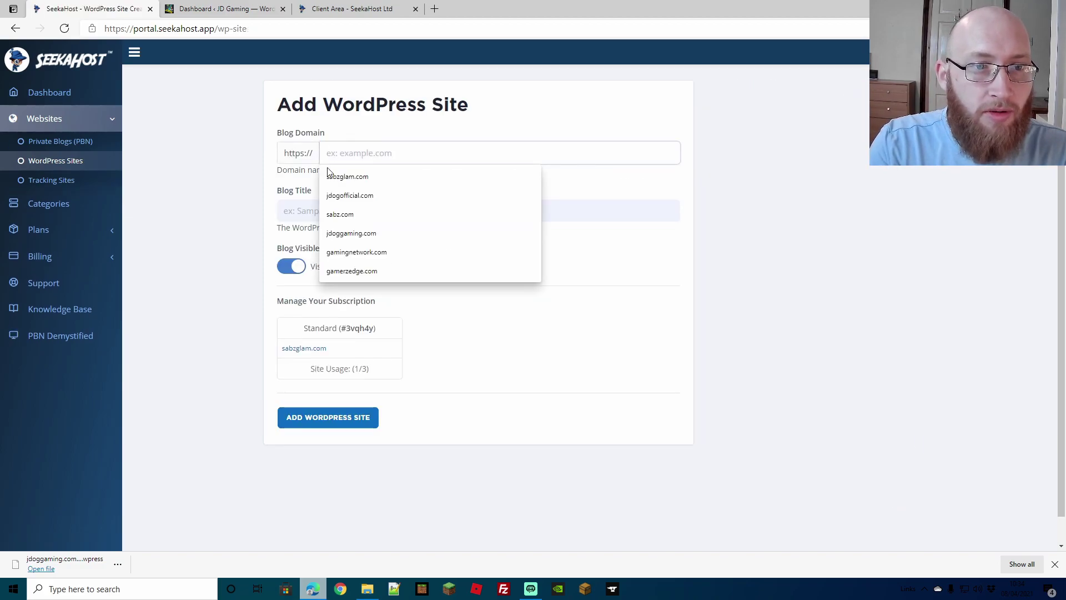
{"action": "left_click", "coordinate": [351, 237]}
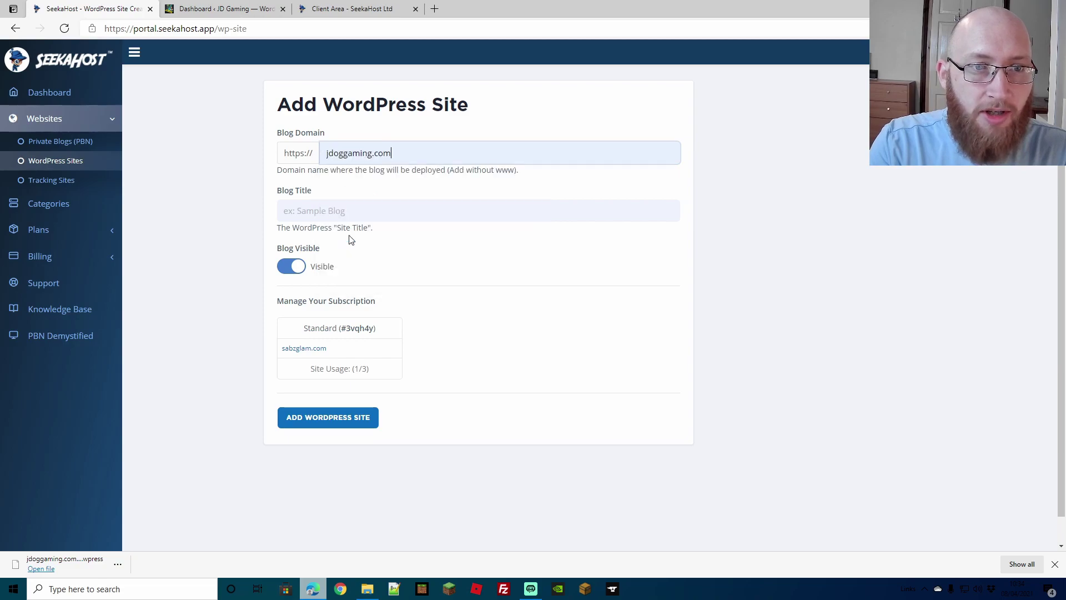
{"action": "left_click", "coordinate": [382, 192]}
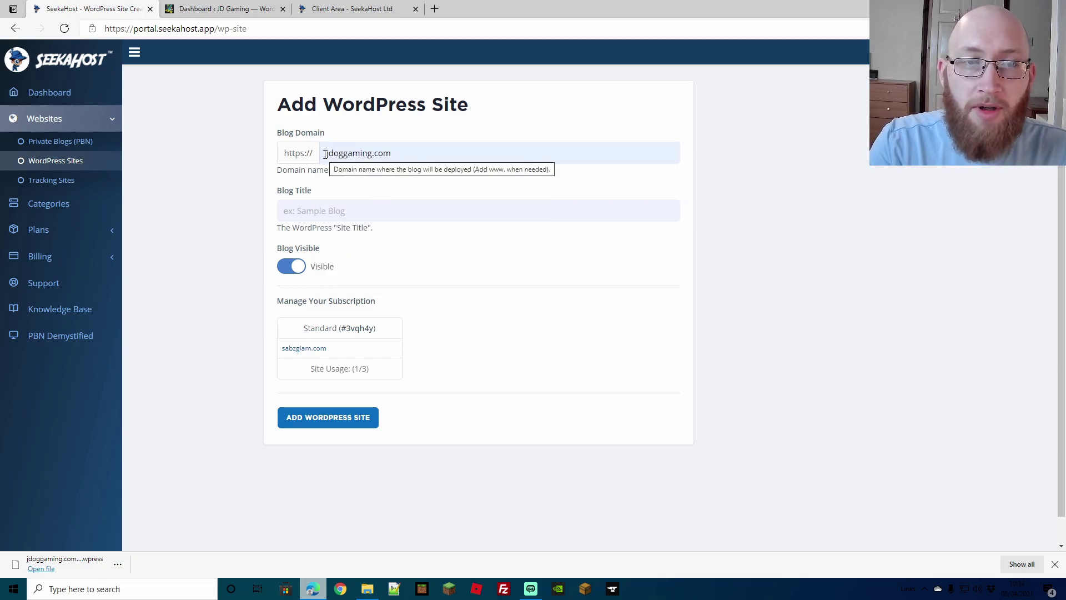
{"action": "left_click", "coordinate": [312, 214]}
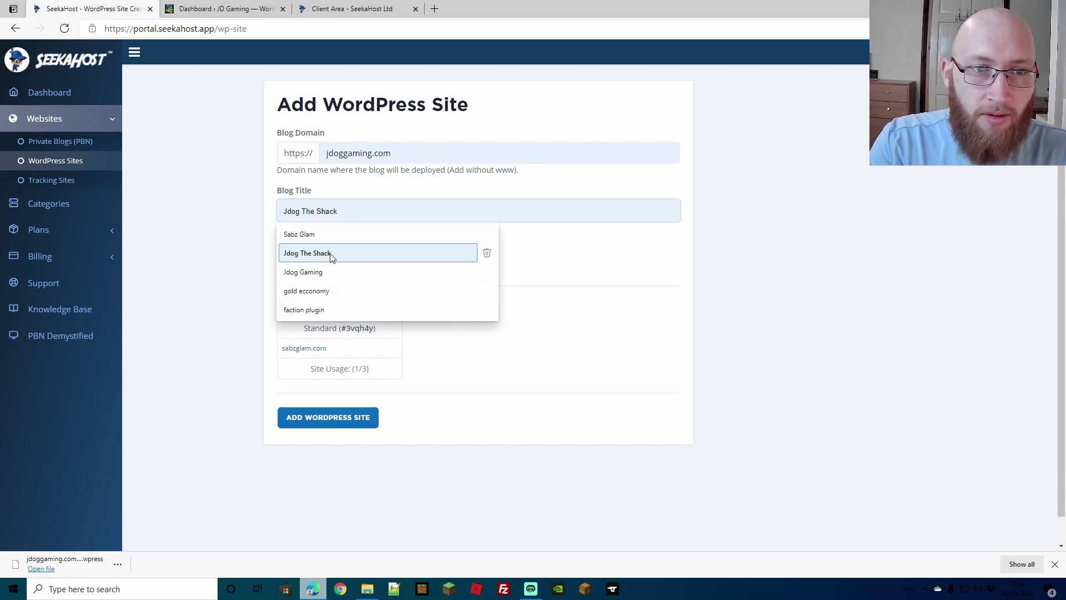
{"action": "left_click", "coordinate": [309, 276]}
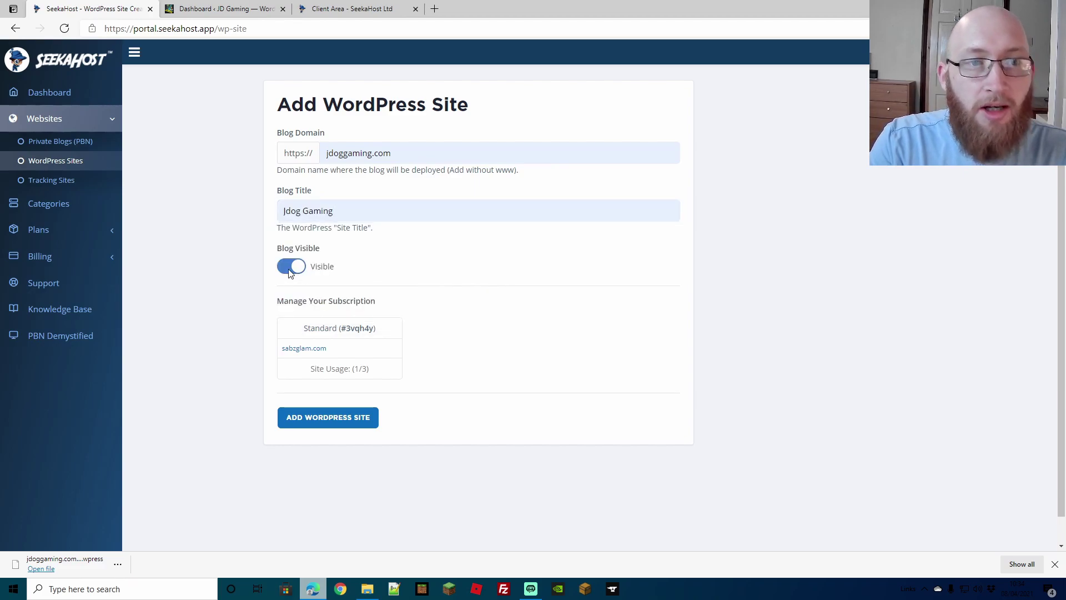
{"action": "left_click", "coordinate": [352, 357]}
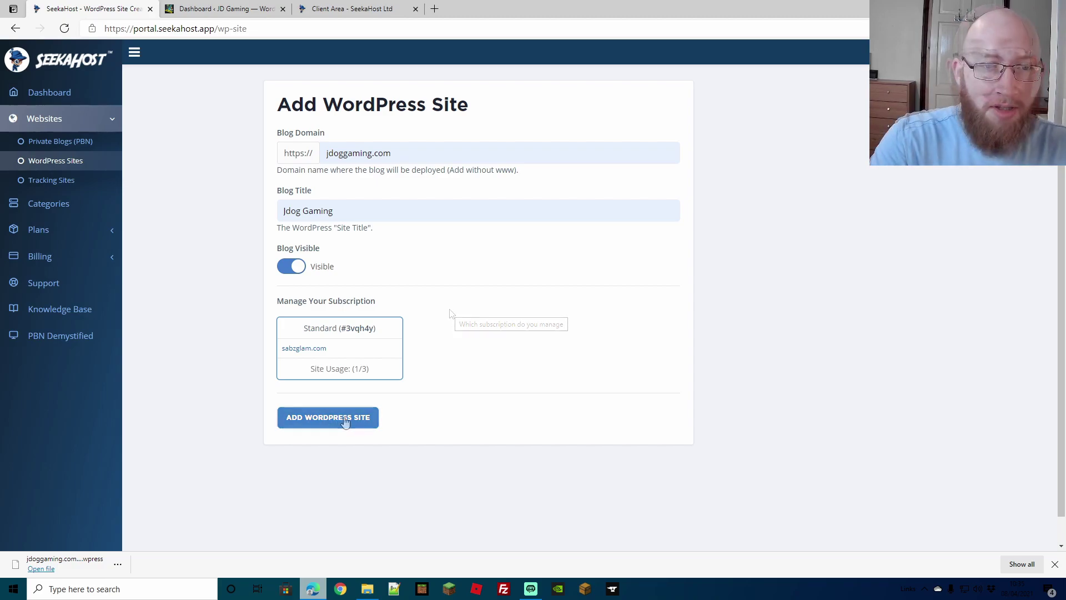
{"action": "left_click", "coordinate": [349, 419]}
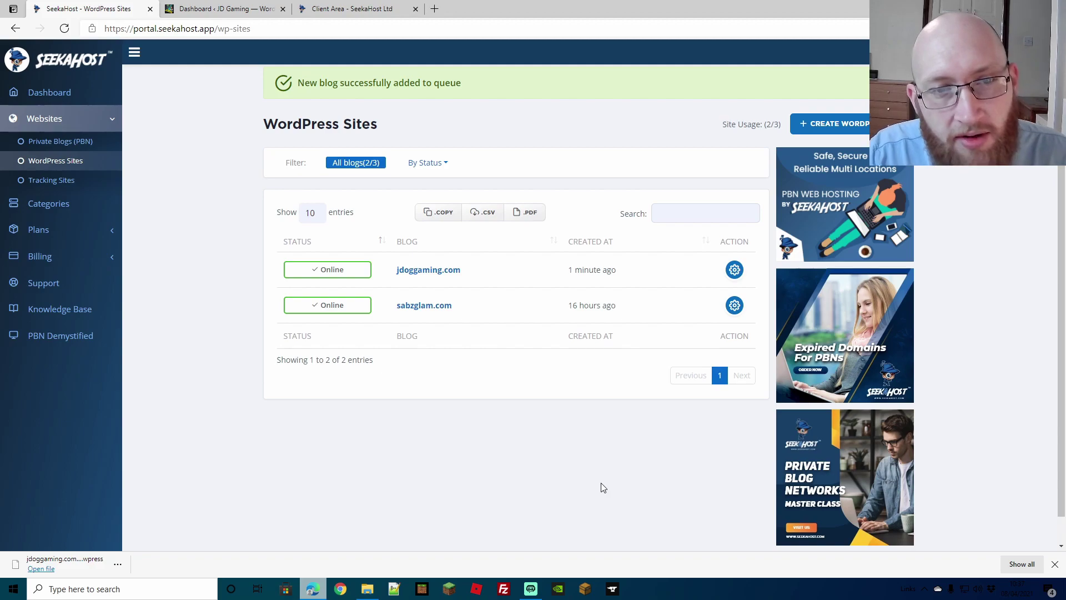
Open the site info of jdoggaming.com and review its nameservers and login details.
{"action": "left_click", "coordinate": [734, 270]}
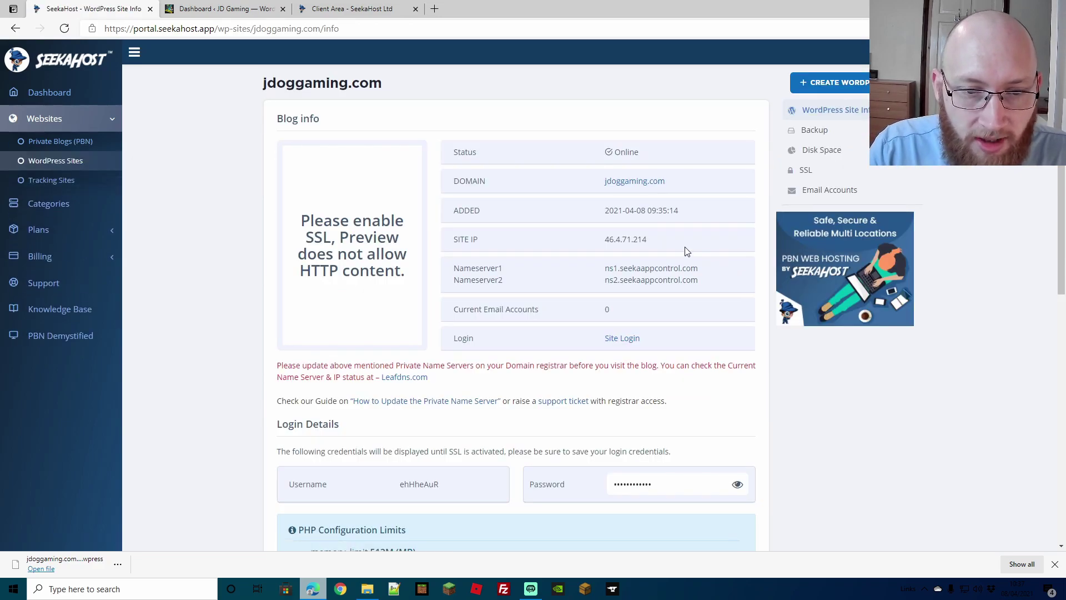
{"action": "scroll", "coordinate": [687, 251], "scroll_direction": "down", "scroll_amount": 3}
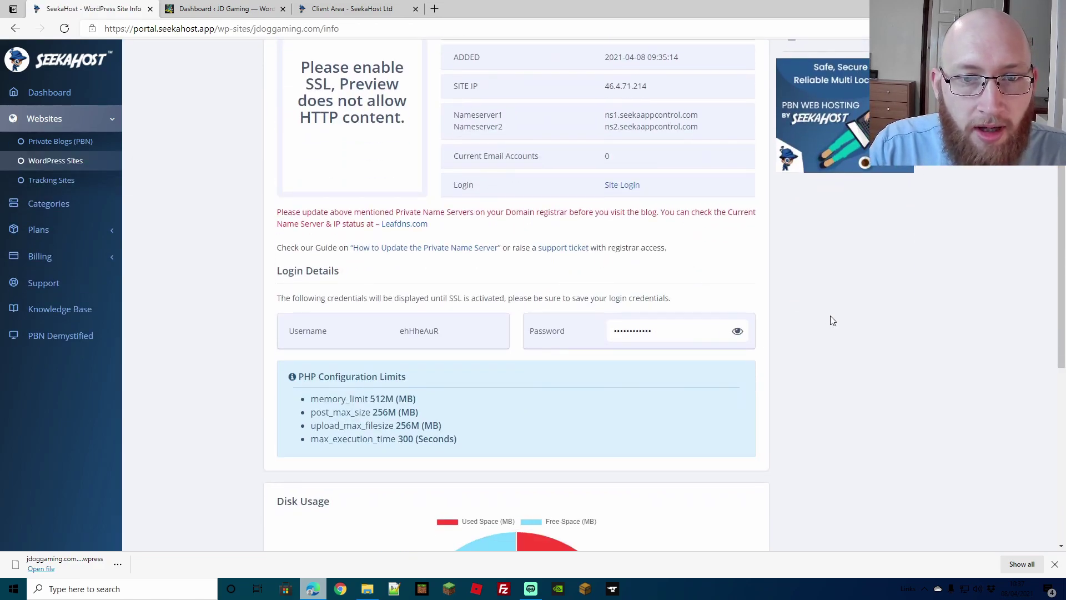
{"action": "scroll", "coordinate": [832, 320], "scroll_direction": "up", "scroll_amount": 2}
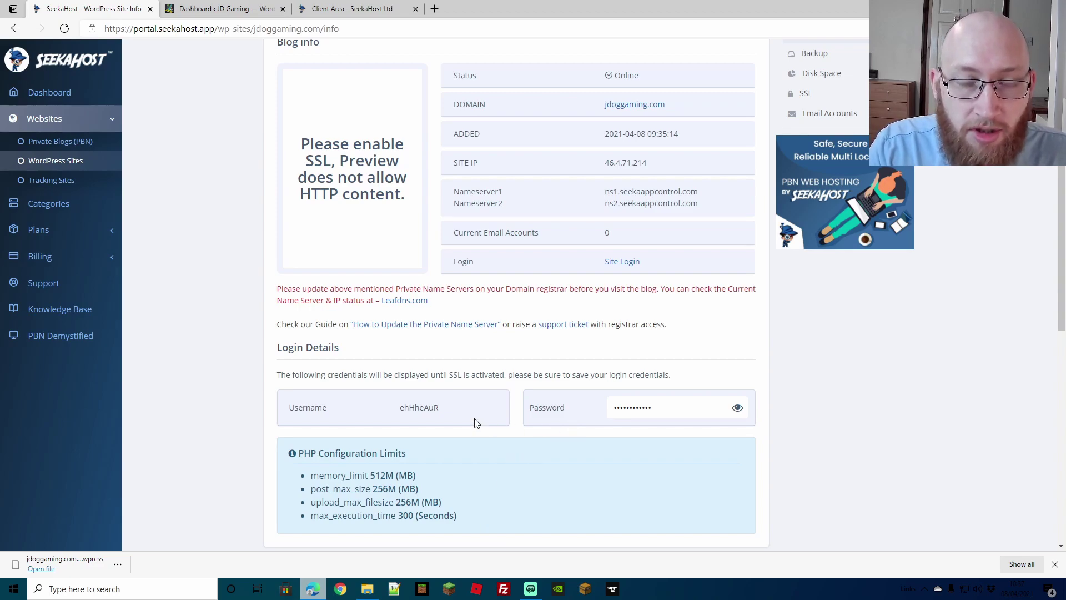
{"action": "scroll", "coordinate": [676, 468], "scroll_direction": "up", "scroll_amount": 2}
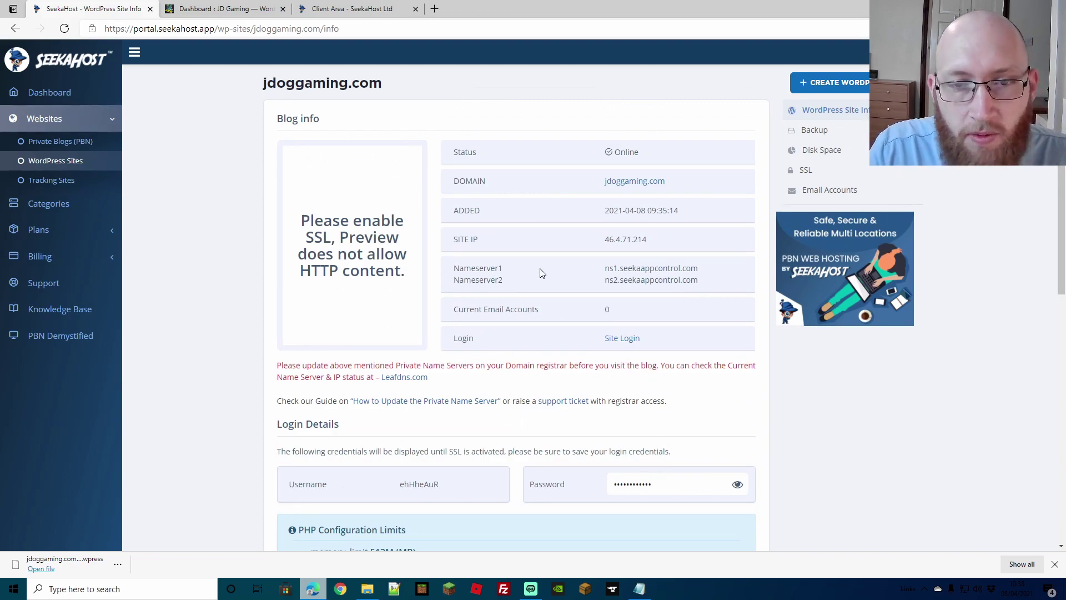
Copy the first nameserver address, ns1.seekaappcontrol.com, from the blog info of jdoggaming.com.
{"action": "left_click", "coordinate": [360, 10]}
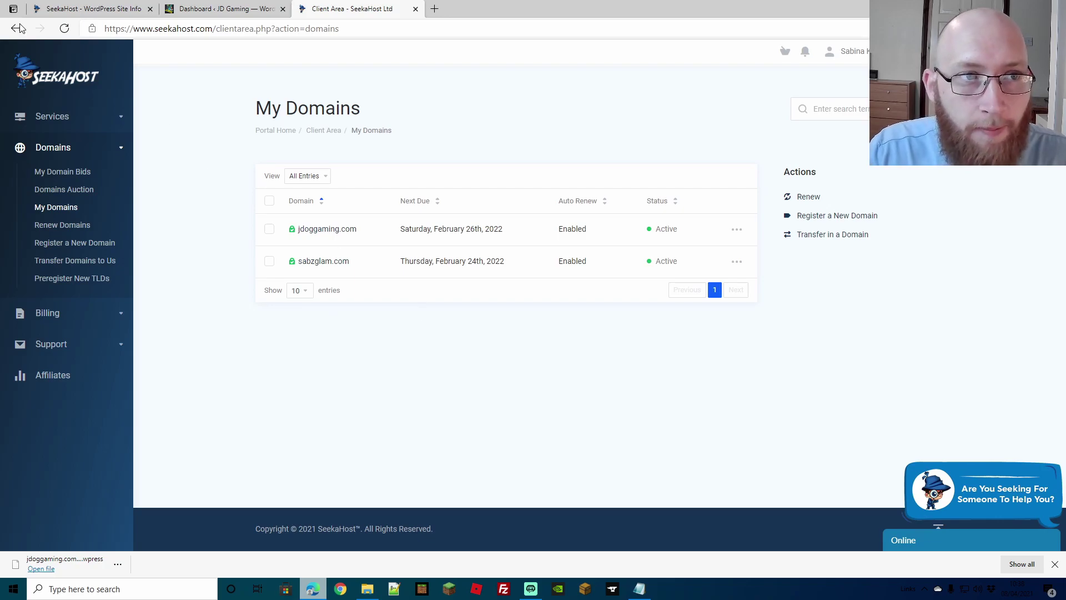
{"action": "left_click", "coordinate": [56, 9]}
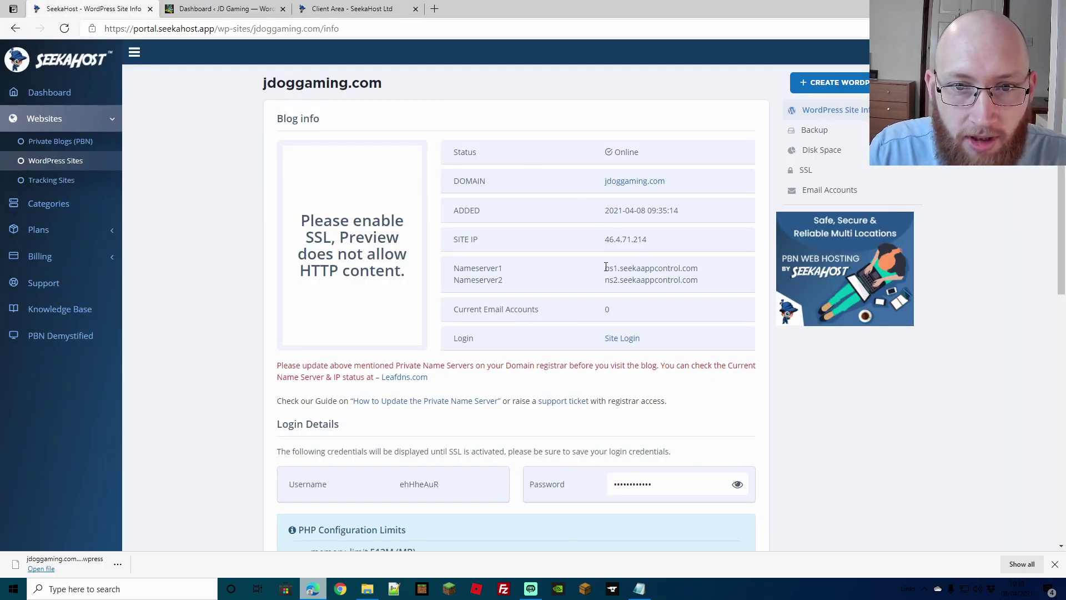
{"action": "left_click_drag", "start_coordinate": [606, 269], "coordinate": [697, 273]}
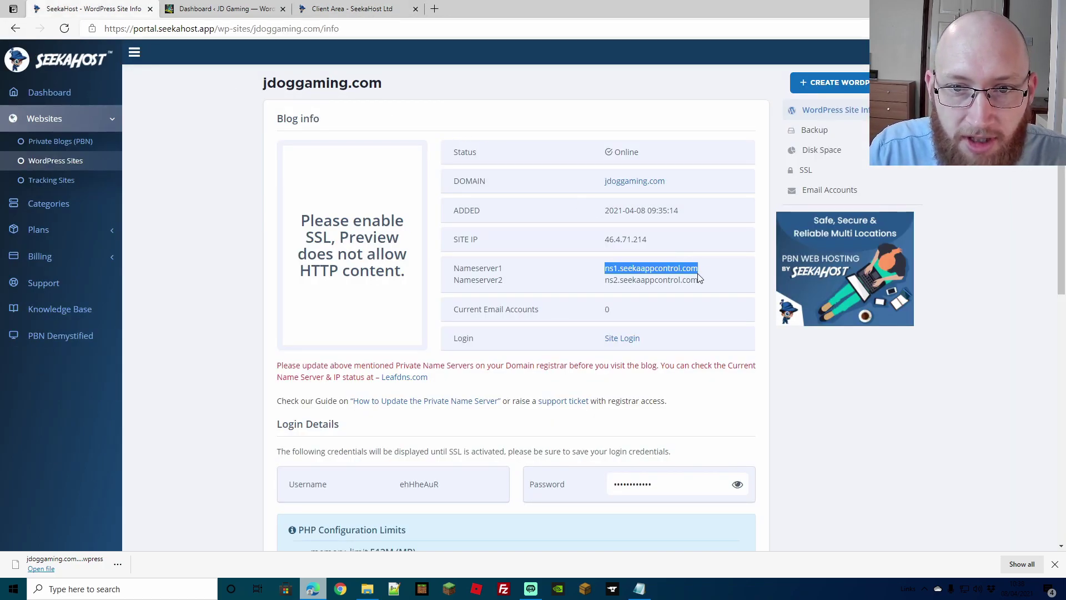
{"action": "right_click", "coordinate": [646, 268]}
{"action": "left_click", "coordinate": [688, 281]}
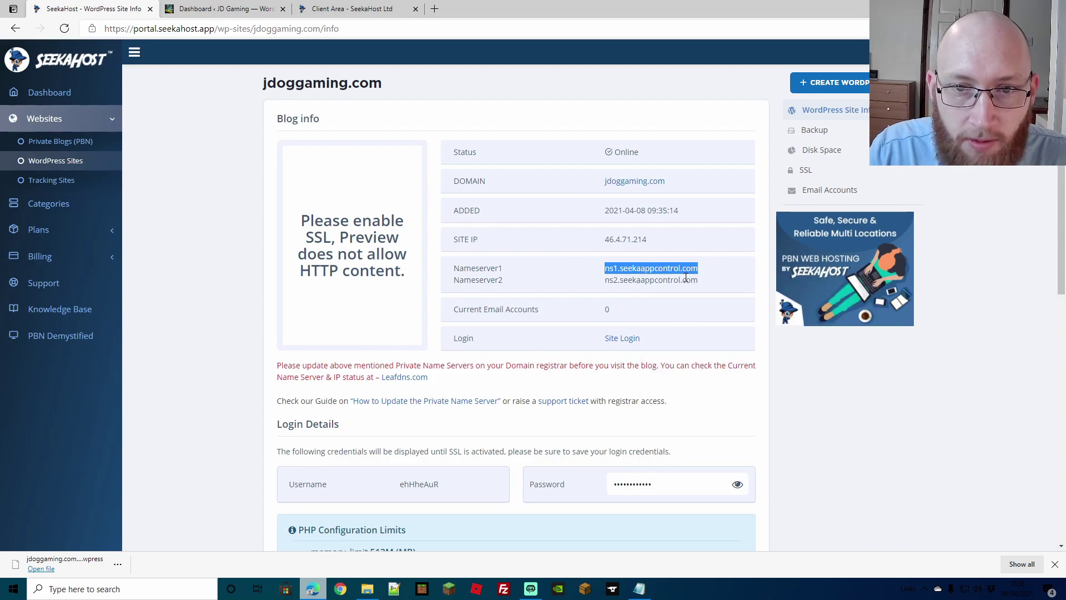
Open the nameserver settings of the jdoggaming.com domain in the SeekaHost client area.
{"action": "left_click", "coordinate": [355, 9]}
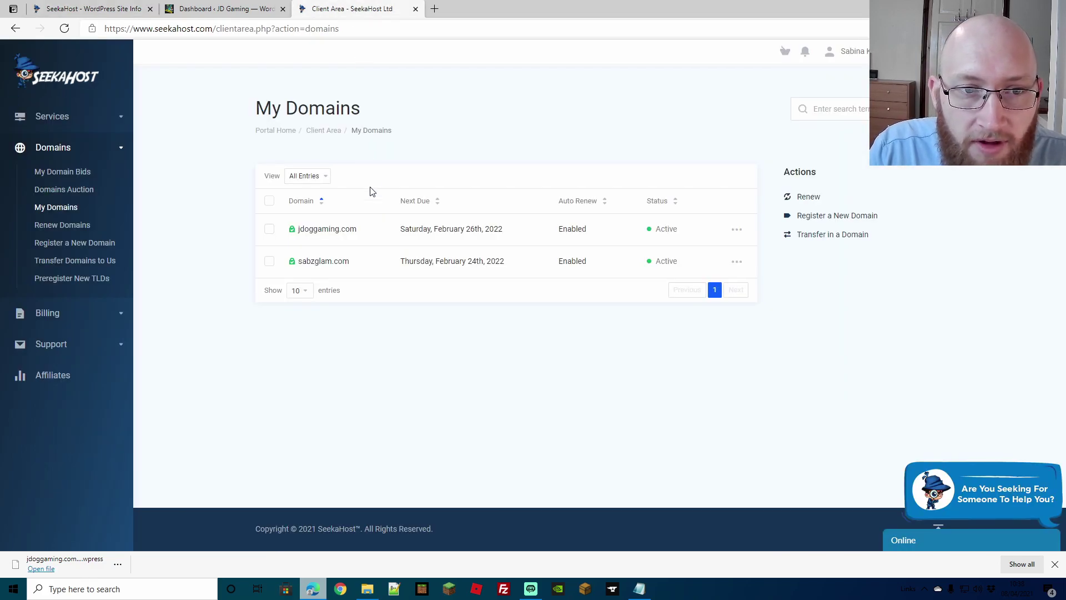
{"action": "left_click", "coordinate": [737, 230]}
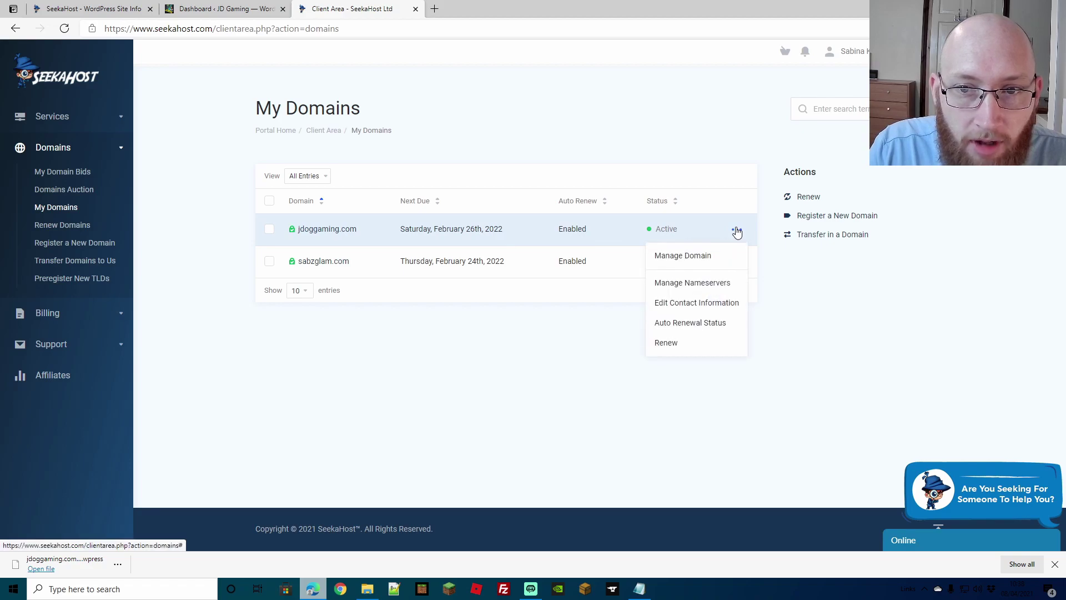
{"action": "left_click", "coordinate": [705, 260]}
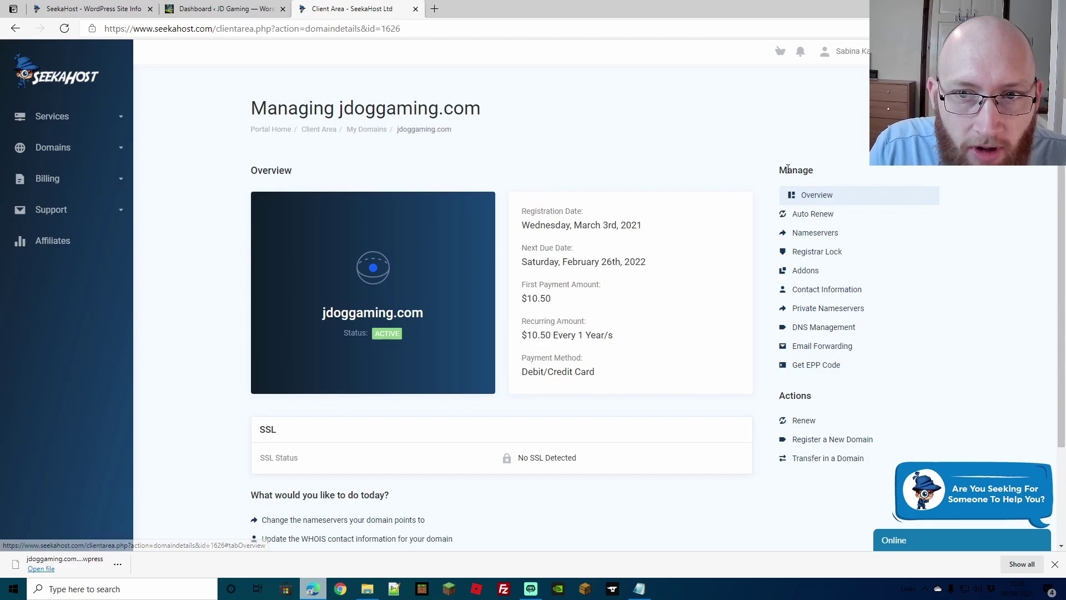
{"action": "left_click", "coordinate": [814, 238]}
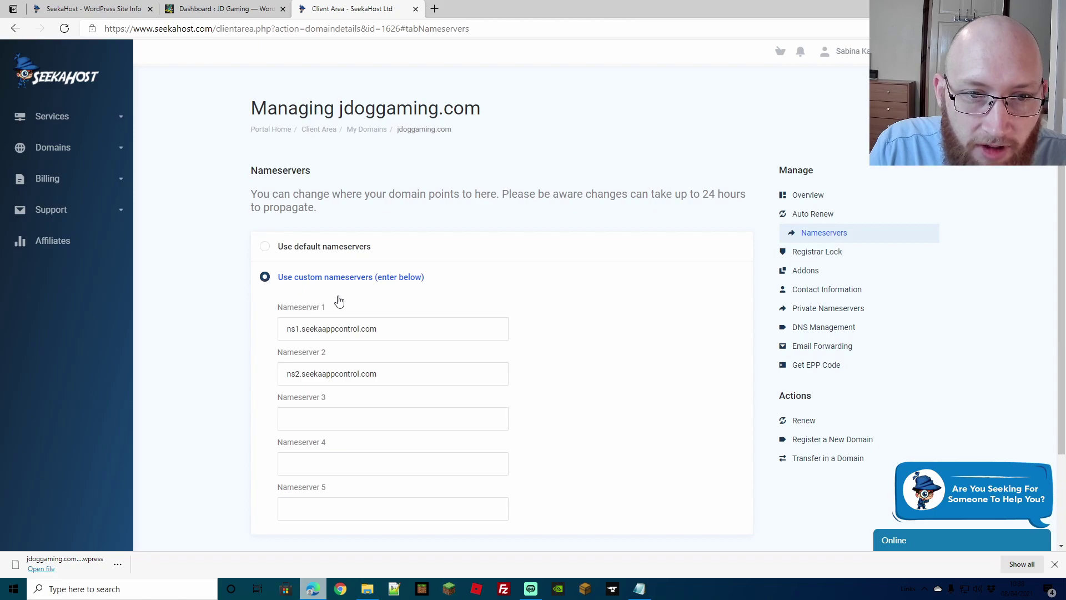
Replace the domain's Nameserver 1 entry with the copied ns1.seekaappcontrol.com.
{"action": "triple_click", "coordinate": [330, 325]}
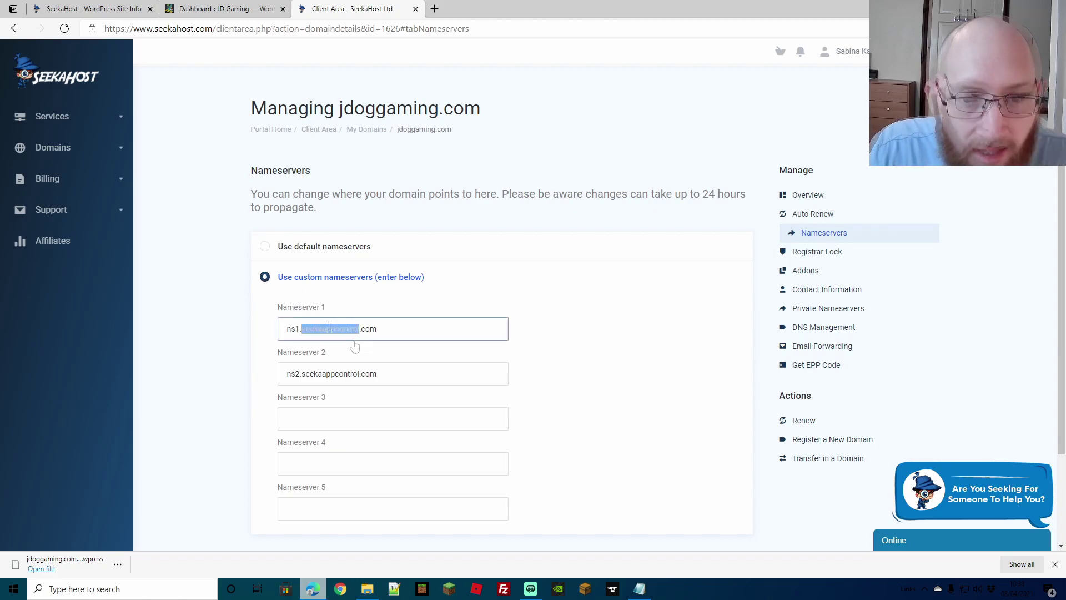
{"action": "key", "text": "BackSpace"}
{"action": "right_click", "coordinate": [327, 329]}
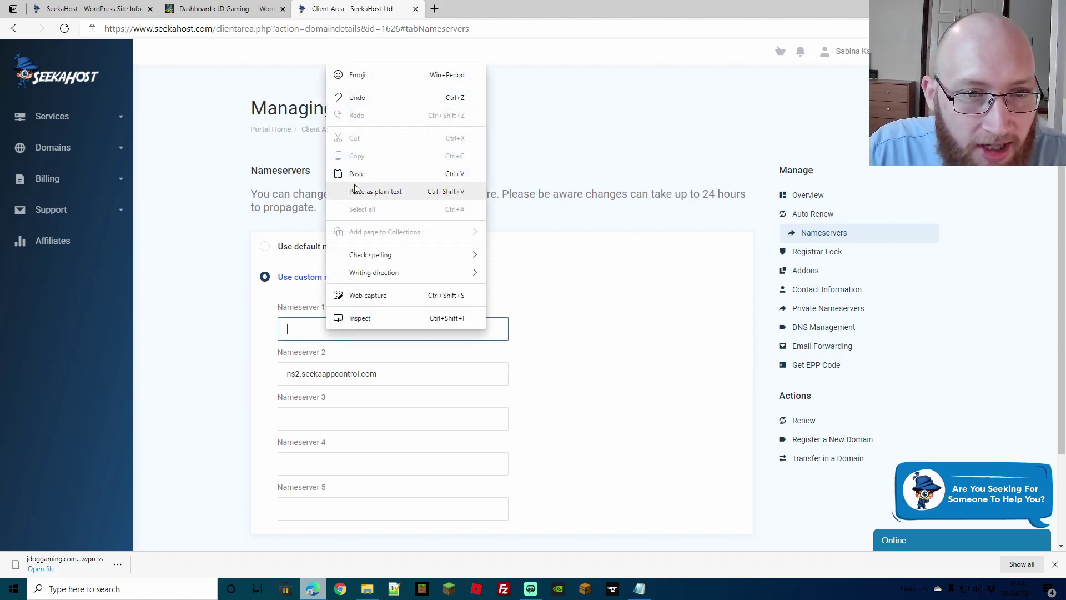
{"action": "left_click", "coordinate": [356, 175]}
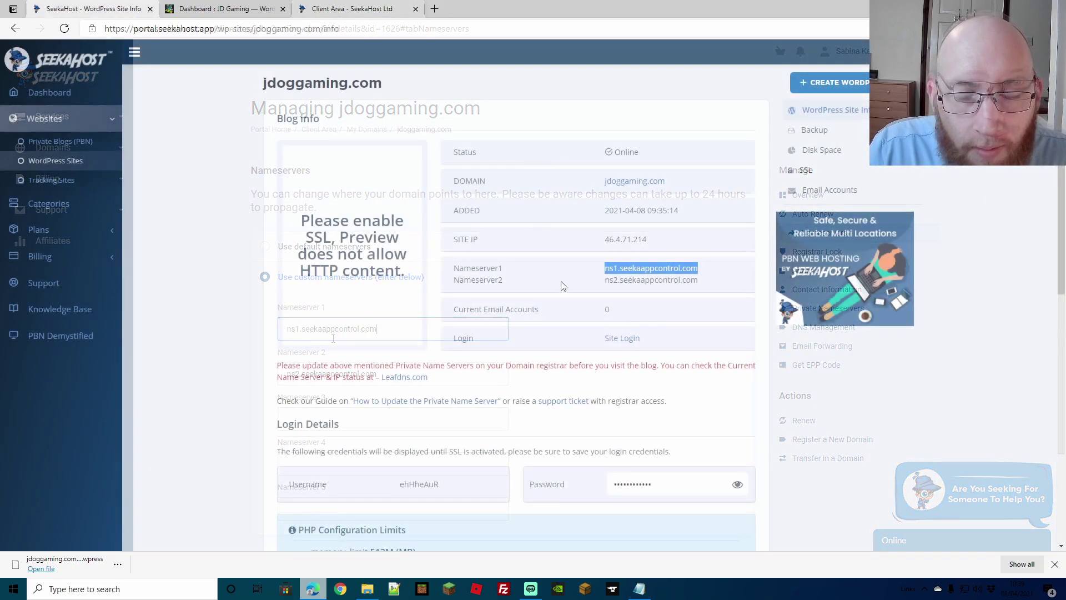
Copy ns2.seekaappcontrol.com from the blog info into the domain's Nameserver 2 entry and save the nameserver changes.
{"action": "left_click_drag", "start_coordinate": [607, 281], "coordinate": [700, 287]}
{"action": "right_click", "coordinate": [698, 286]}
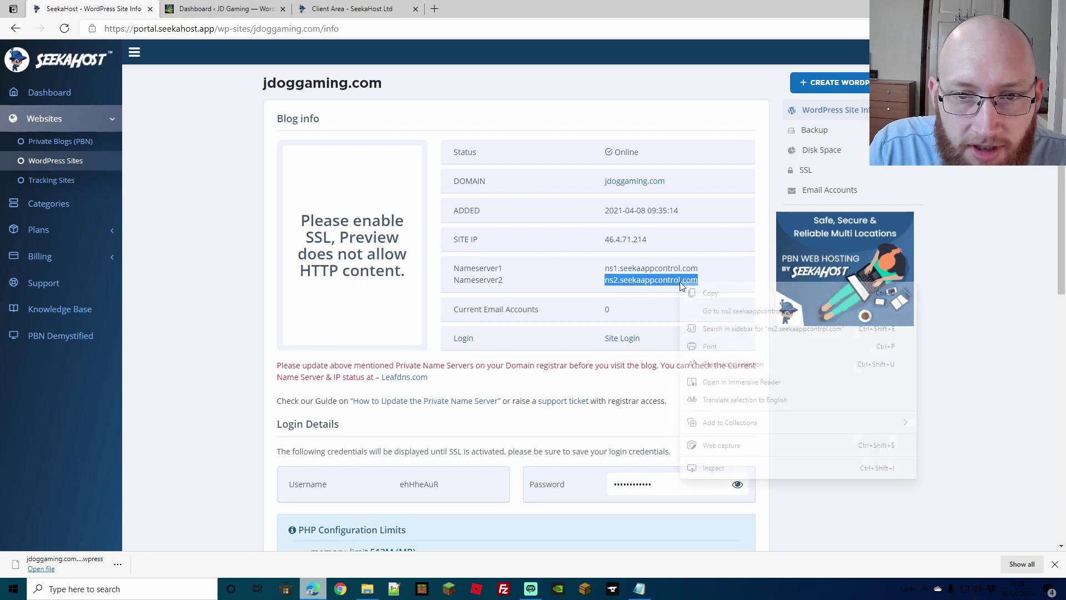
{"action": "left_click", "coordinate": [702, 294]}
{"action": "left_click", "coordinate": [363, 9]}
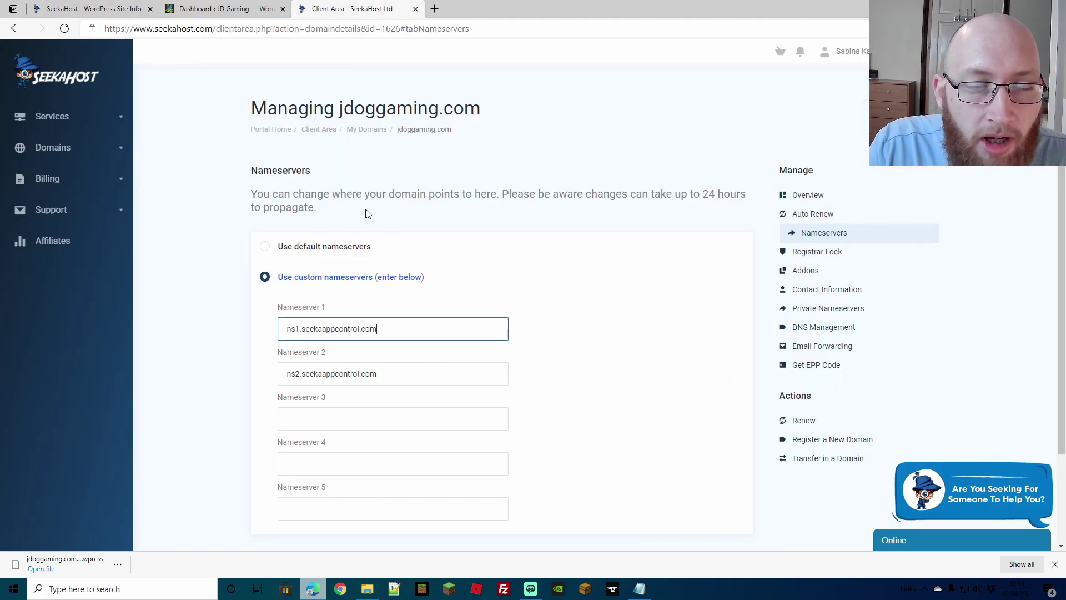
{"action": "triple_click", "coordinate": [338, 371]}
{"action": "right_click", "coordinate": [337, 371]}
{"action": "left_click", "coordinate": [394, 106]}
{"action": "scroll", "coordinate": [564, 388], "scroll_direction": "down", "scroll_amount": 1}
{"action": "scroll", "coordinate": [564, 388], "scroll_direction": "up", "scroll_amount": 1}
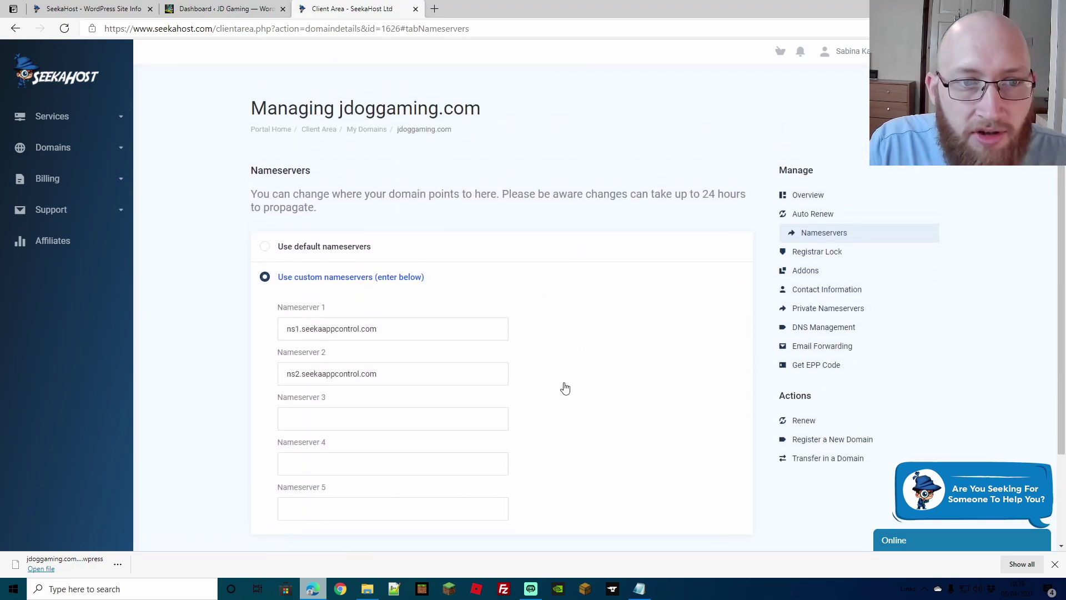
{"action": "scroll", "coordinate": [572, 386], "scroll_direction": "down", "scroll_amount": 1}
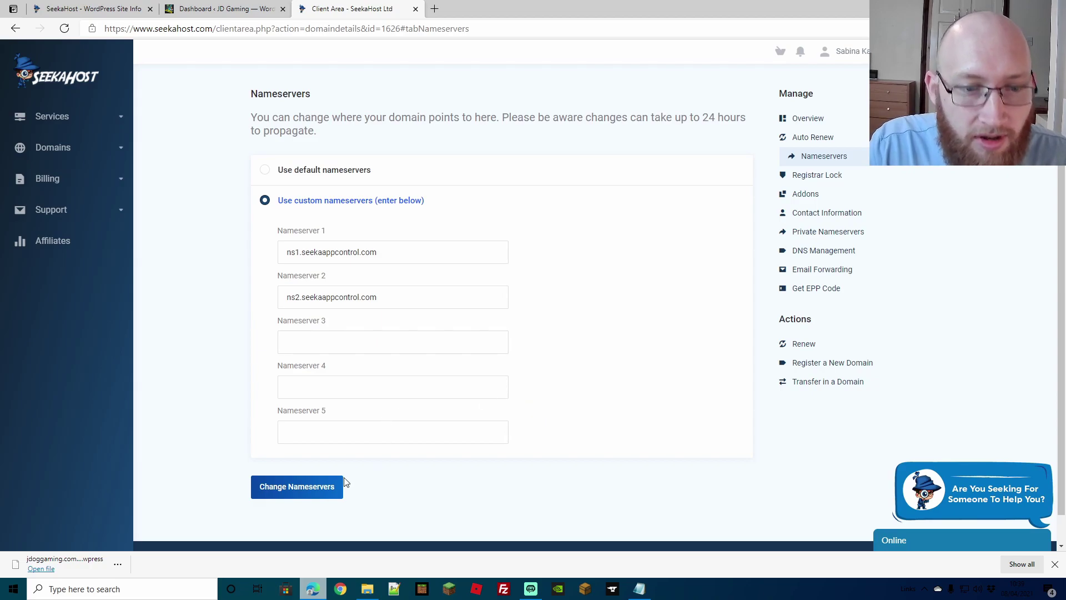
{"action": "left_click", "coordinate": [307, 485]}
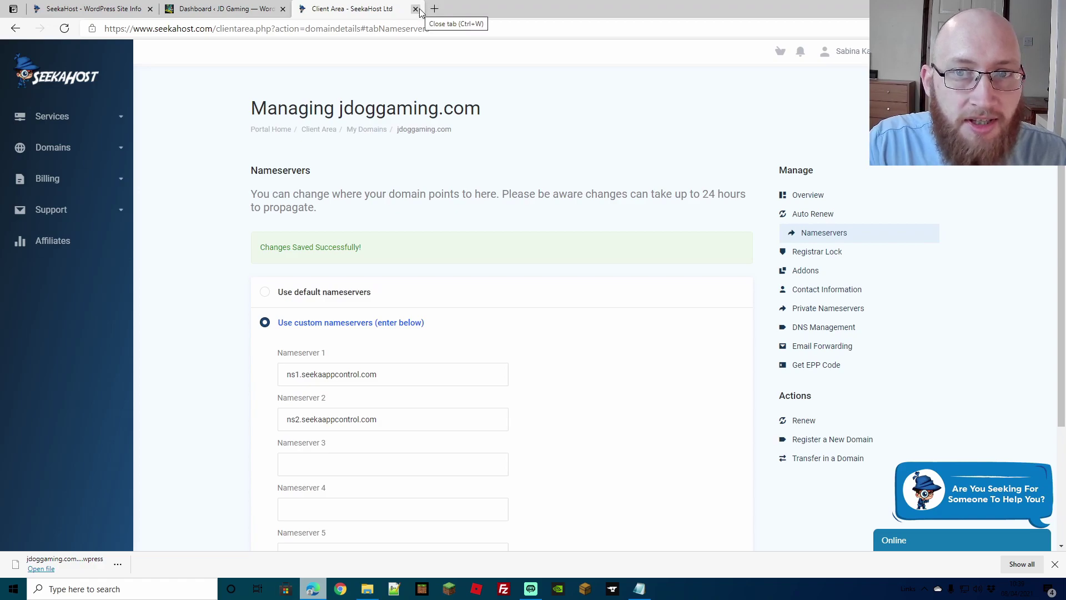
Close the client area and open the SSL settings of the jdoggaming.com site.
{"action": "left_click", "coordinate": [415, 9]}
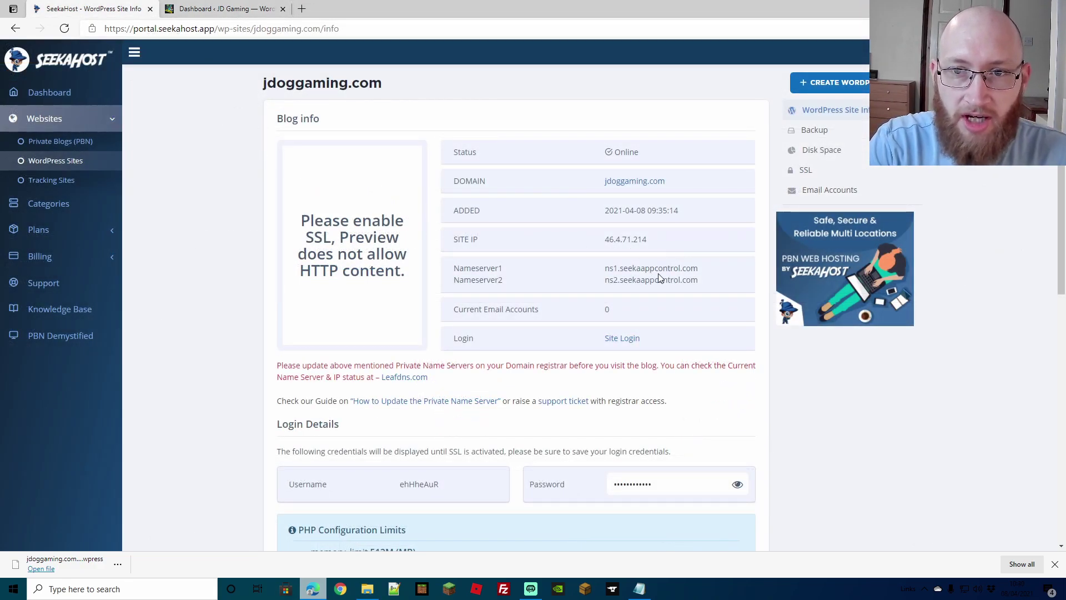
{"action": "left_click", "coordinate": [806, 170]}
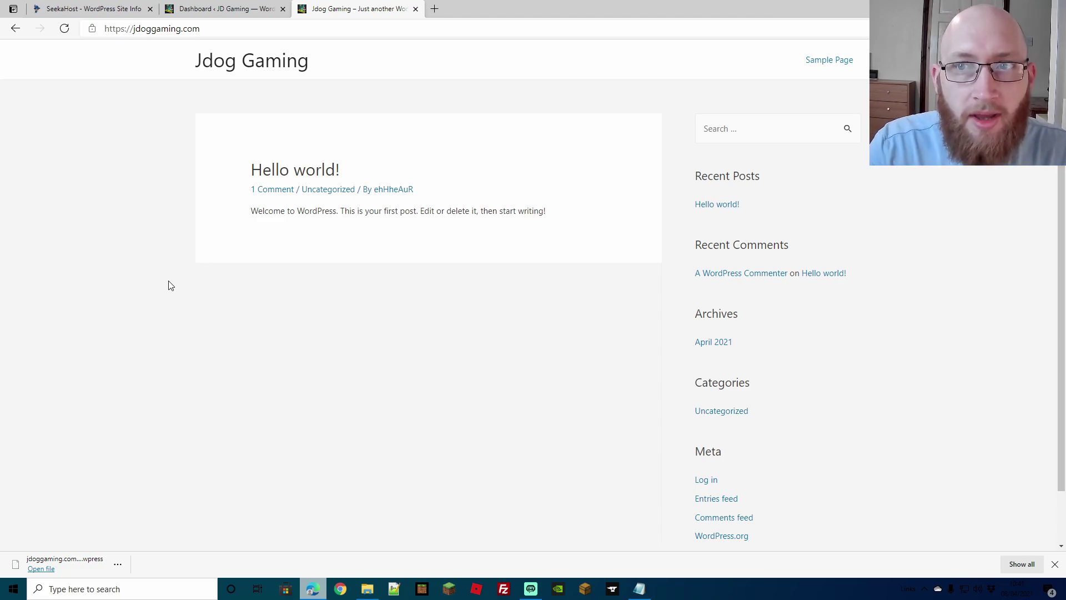
Open jdoggaming.com/wp-admin and log in to WordPress with the new site's username and password.
{"action": "left_click", "coordinate": [243, 31]}
{"action": "type", "text": "/"}
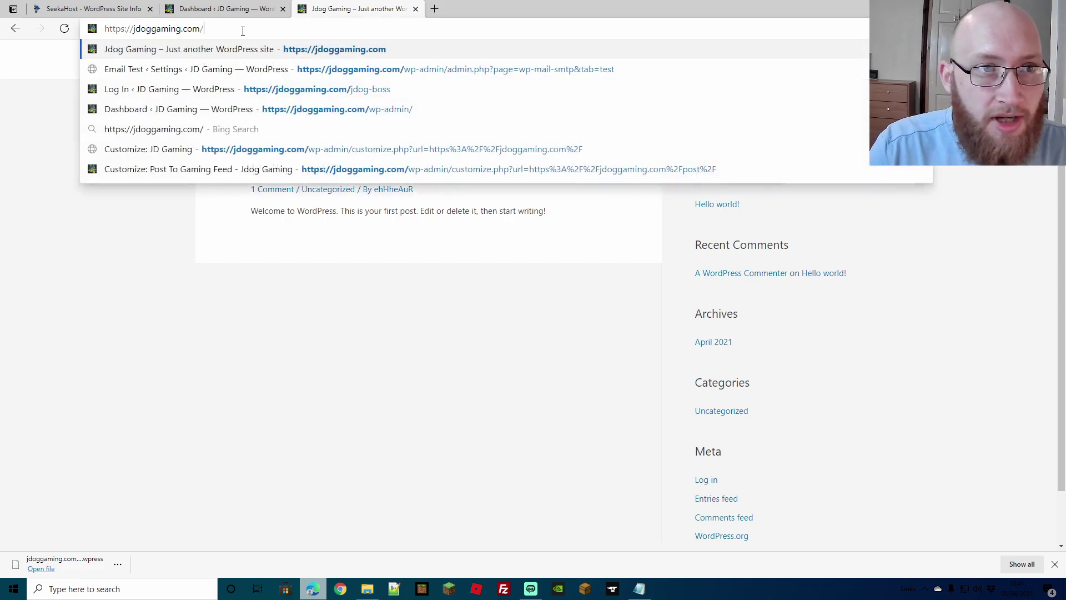
{"action": "type", "text": "wp-admin"}
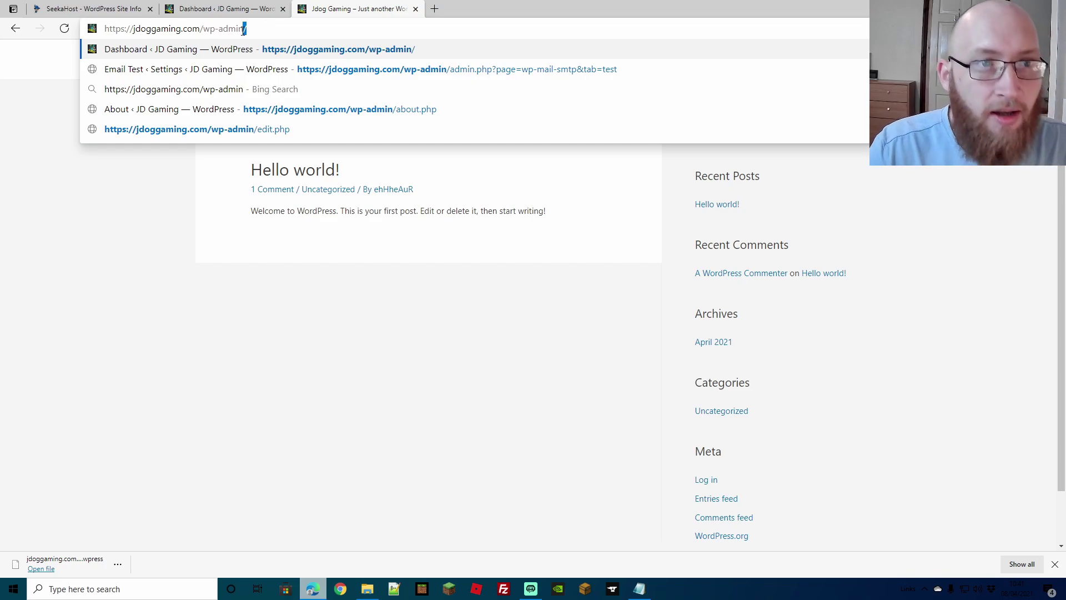
{"action": "key", "text": "Return"}
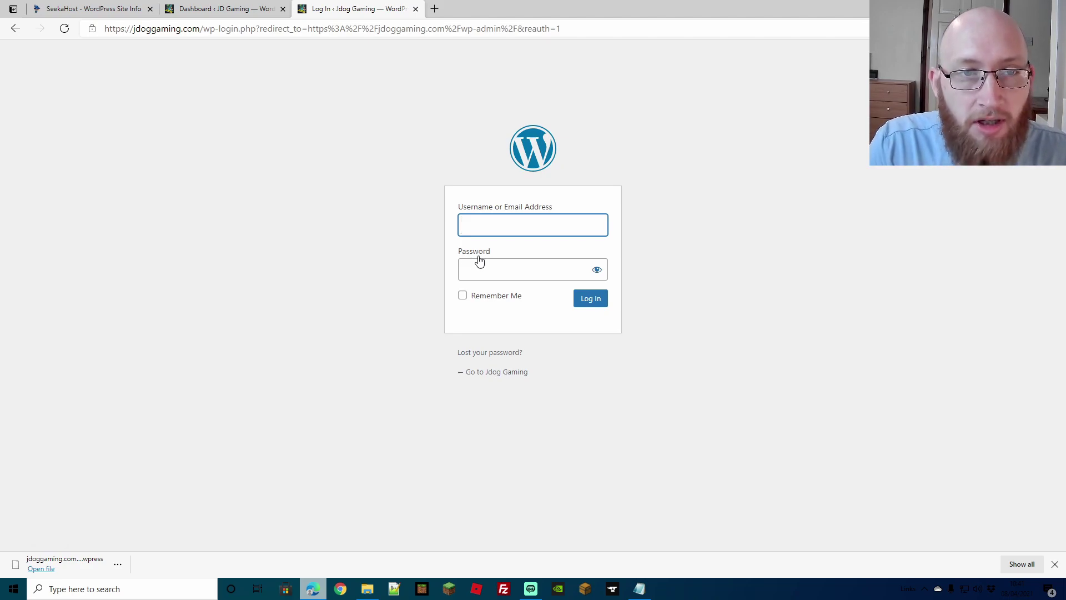
{"action": "left_click", "coordinate": [680, 272]}
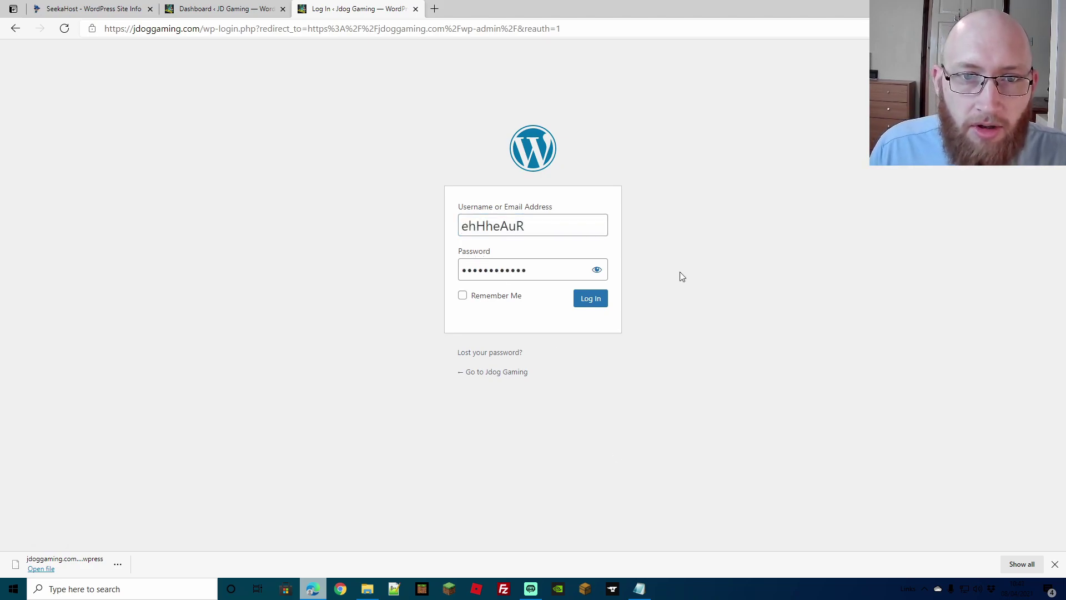
{"action": "left_click", "coordinate": [599, 299]}
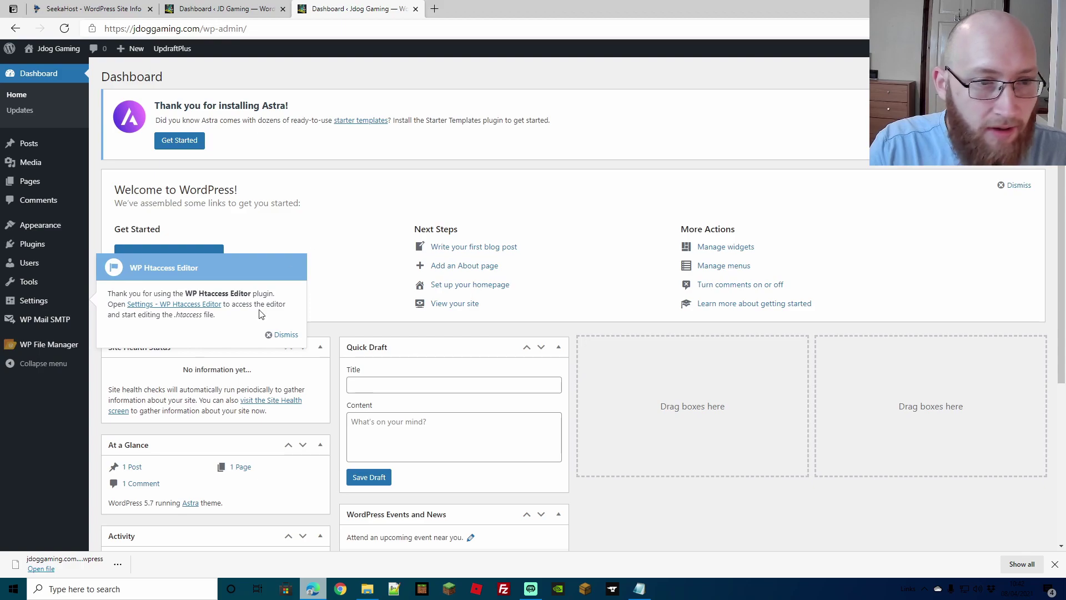
Open the add-plugins page from the installed plugins and search the plugin directory for "1 click".
{"action": "left_click", "coordinate": [39, 250]}
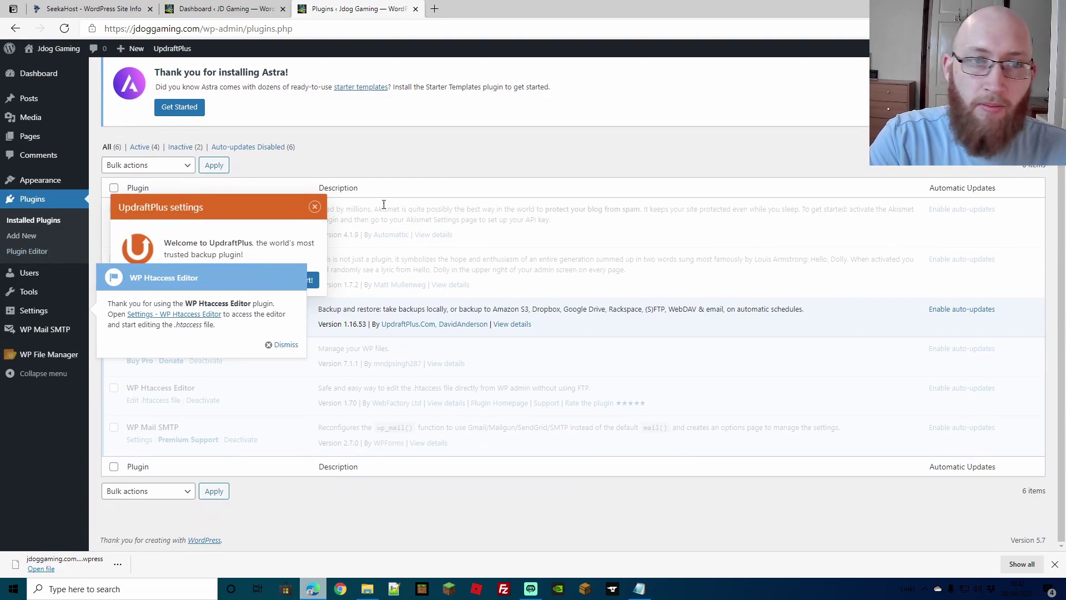
{"action": "scroll", "coordinate": [392, 147], "scroll_direction": "up", "scroll_amount": 1}
{"action": "left_click", "coordinate": [167, 76]}
{"action": "scroll", "coordinate": [912, 207], "scroll_direction": "down", "scroll_amount": 1}
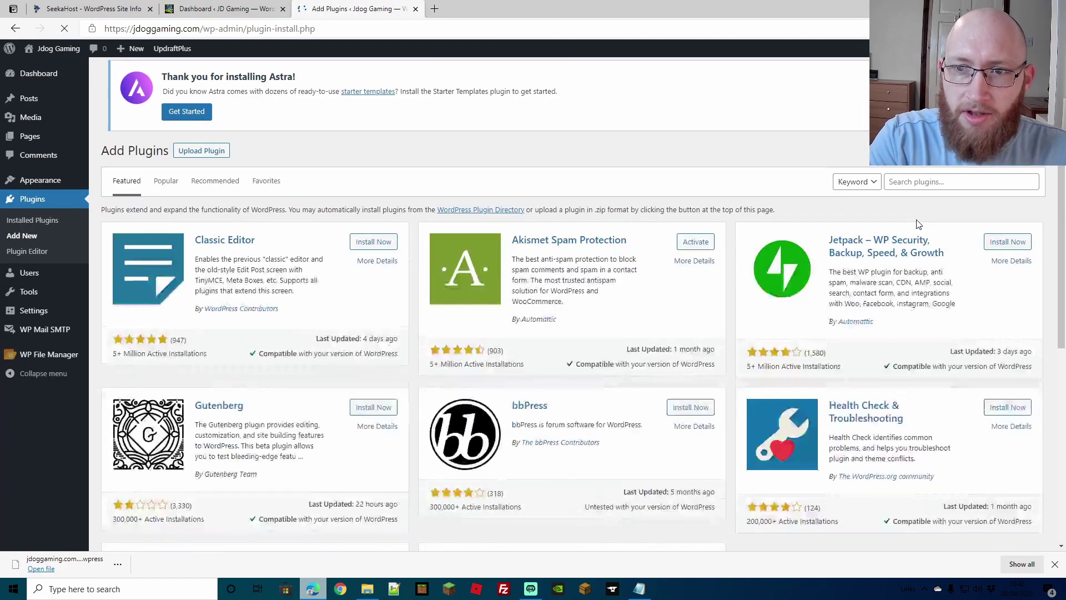
{"action": "left_click", "coordinate": [923, 188]}
{"action": "type", "text": "1"}
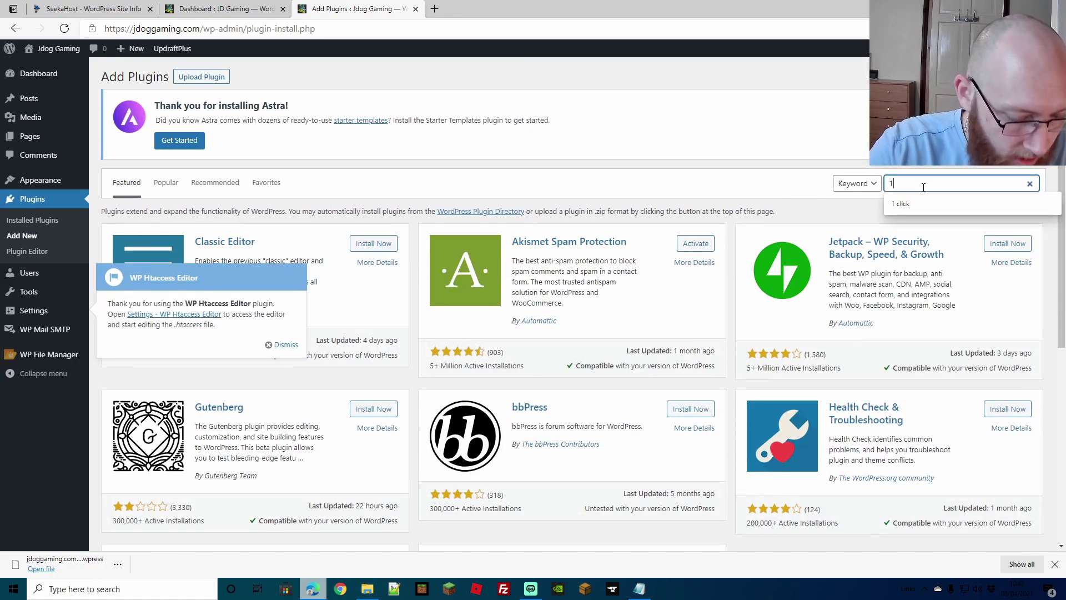
{"action": "type", "text": " click"}
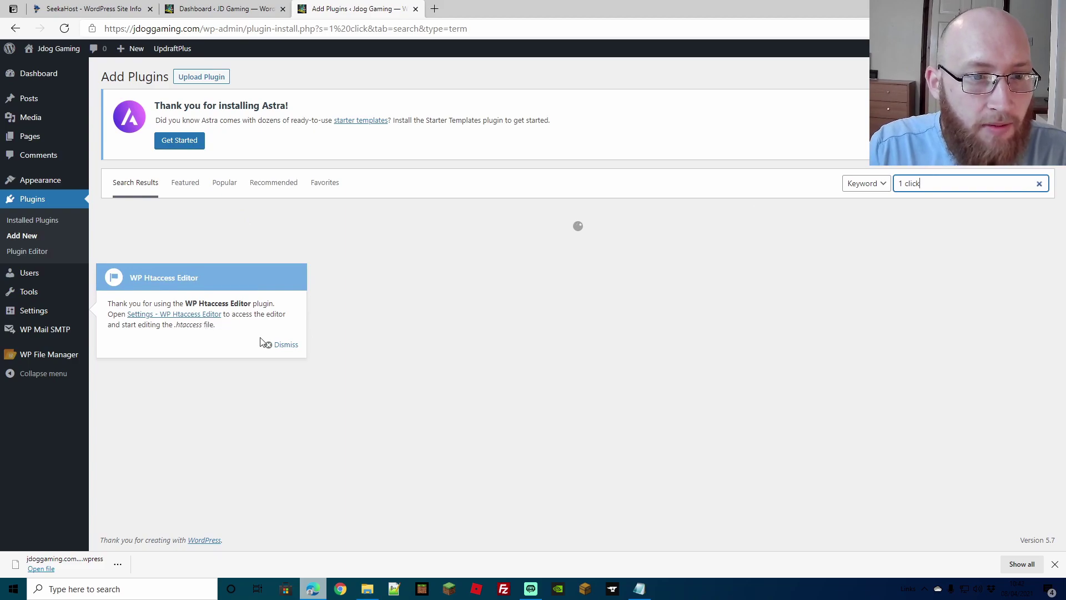
Install and activate All-in-One WP Migration, dismissing the WP Htaccess Editor and UpdraftPlus notices.
{"action": "left_click", "coordinate": [284, 345]}
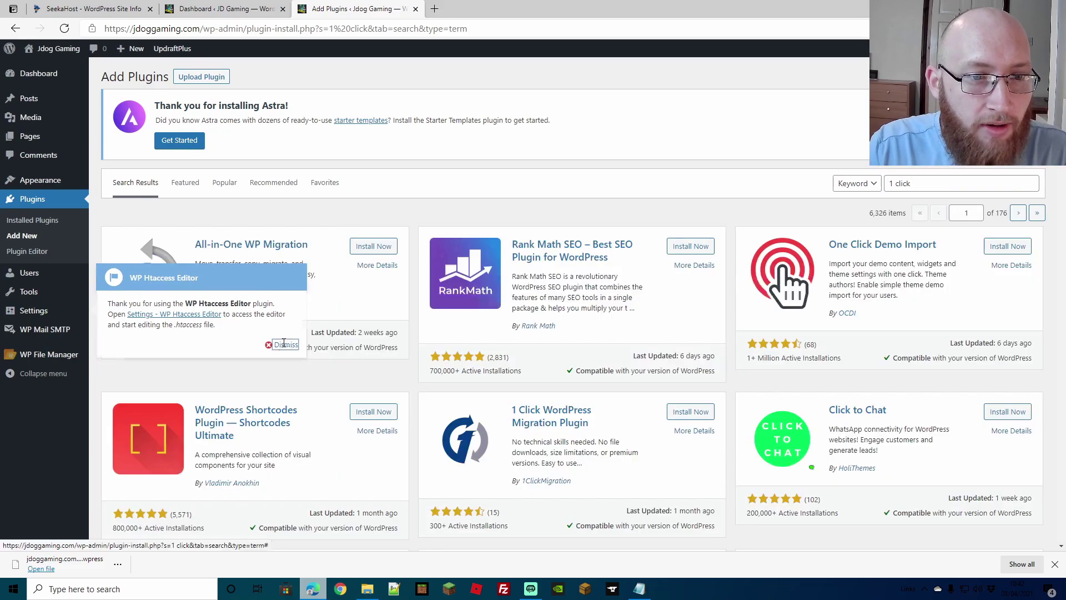
{"action": "left_click", "coordinate": [378, 246]}
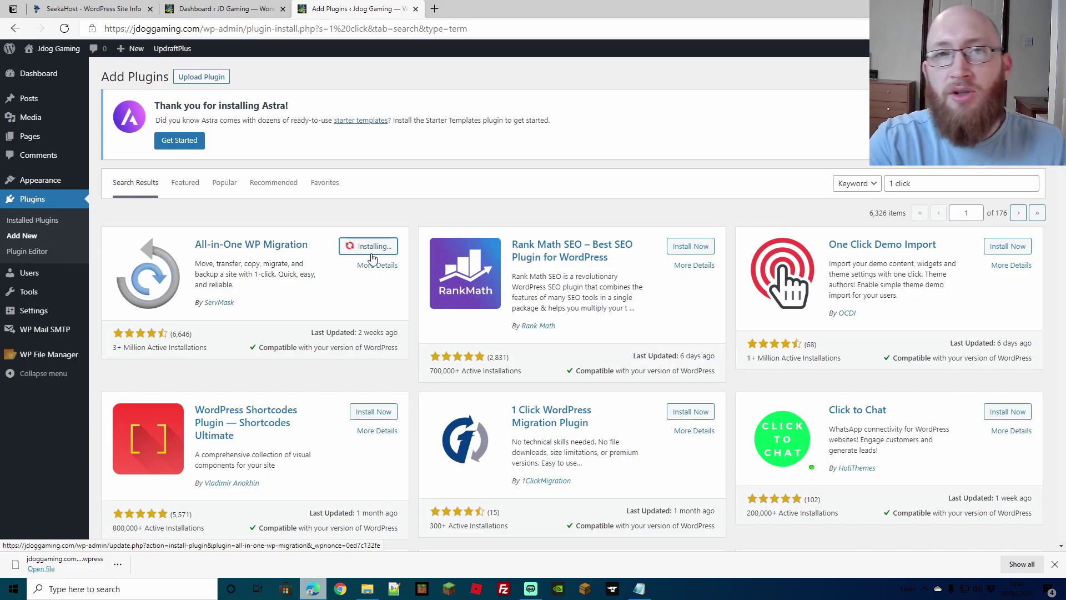
{"action": "left_click", "coordinate": [380, 248]}
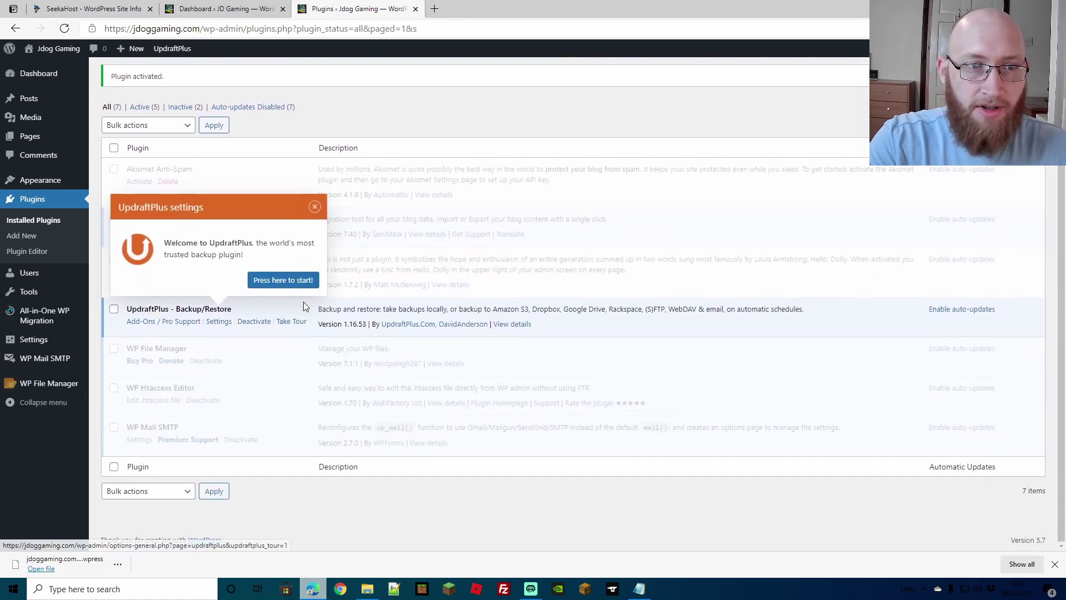
{"action": "left_click", "coordinate": [314, 214]}
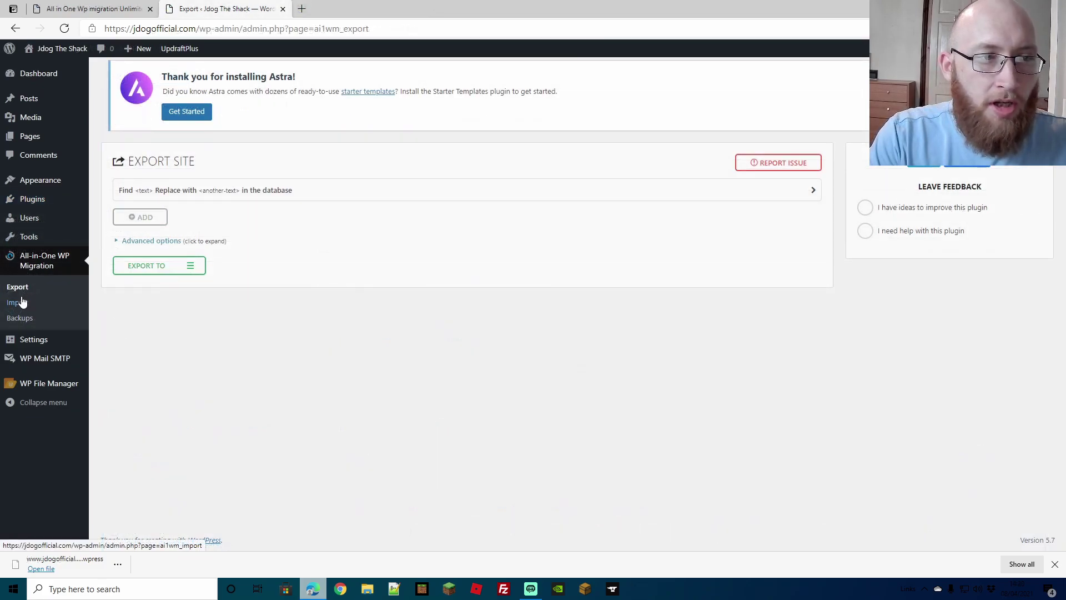
{"action": "left_click", "coordinate": [21, 302]}
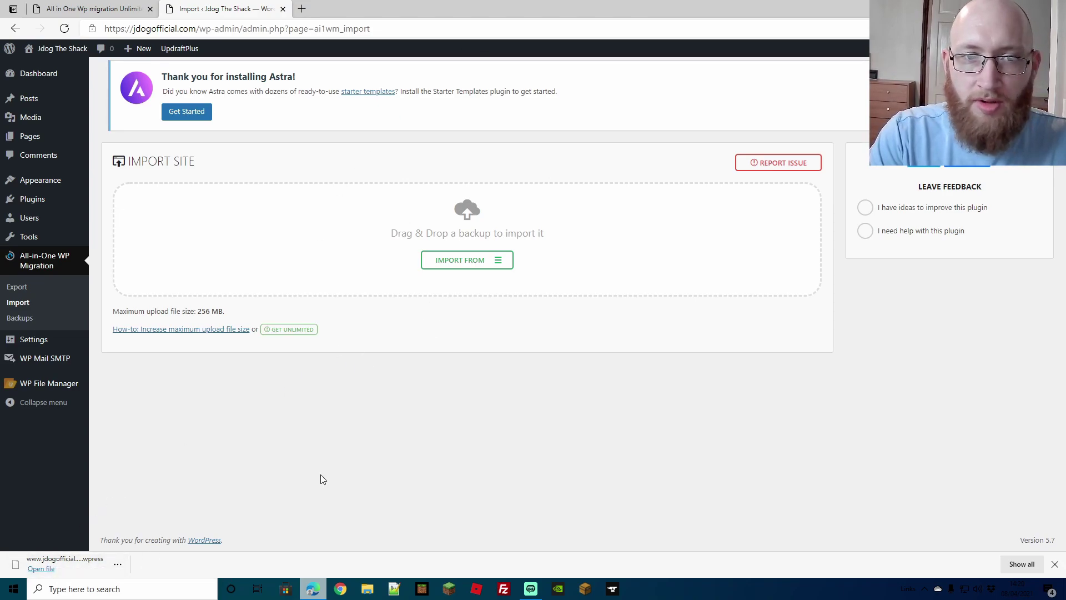
{"action": "left_click", "coordinate": [497, 266]}
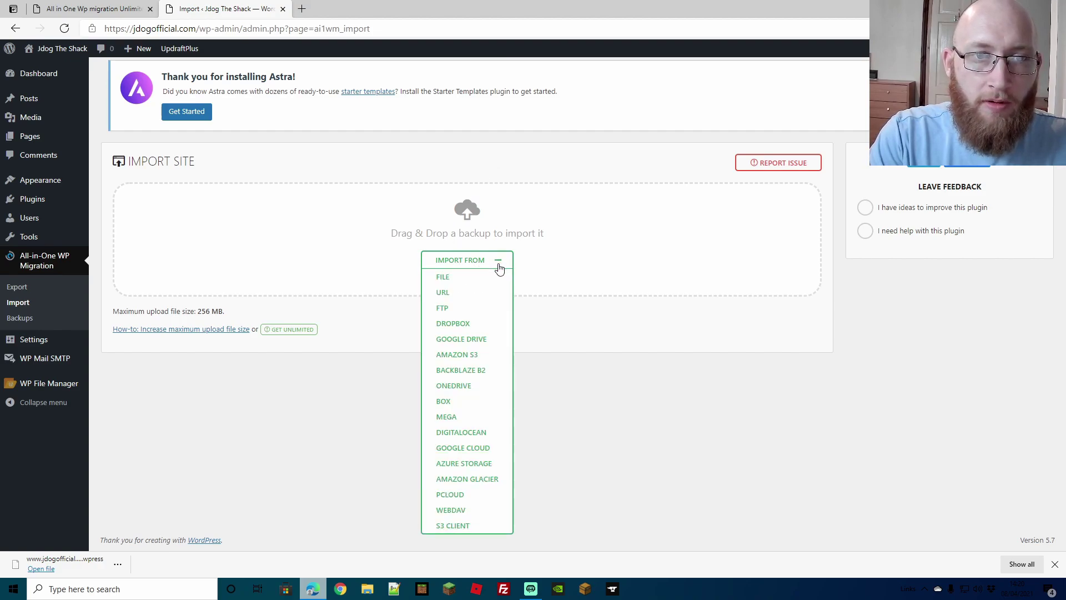
{"action": "left_click", "coordinate": [449, 278]}
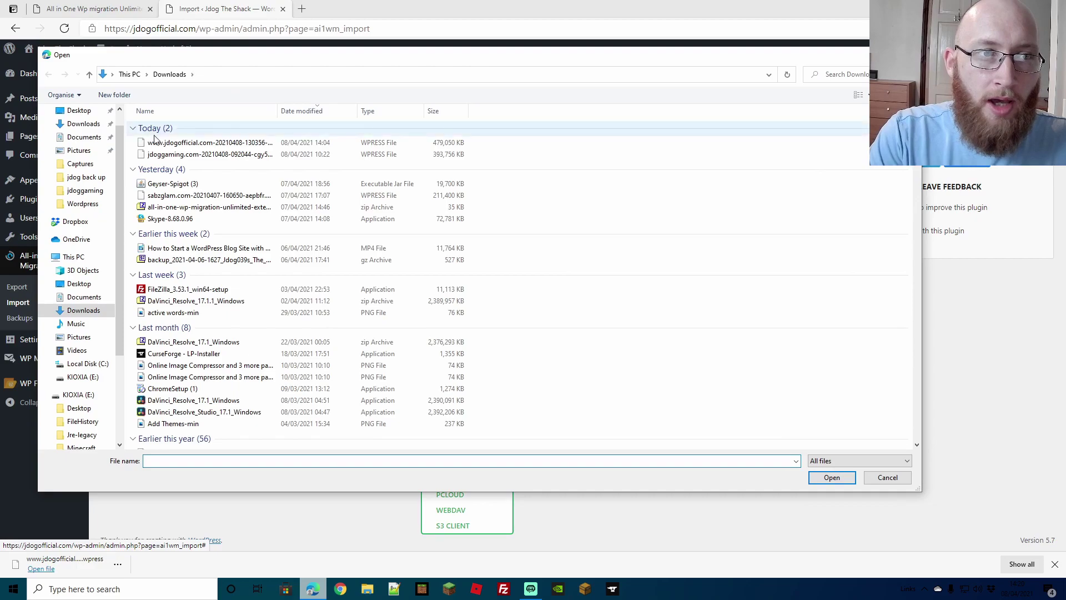
{"action": "double_click", "coordinate": [208, 145]}
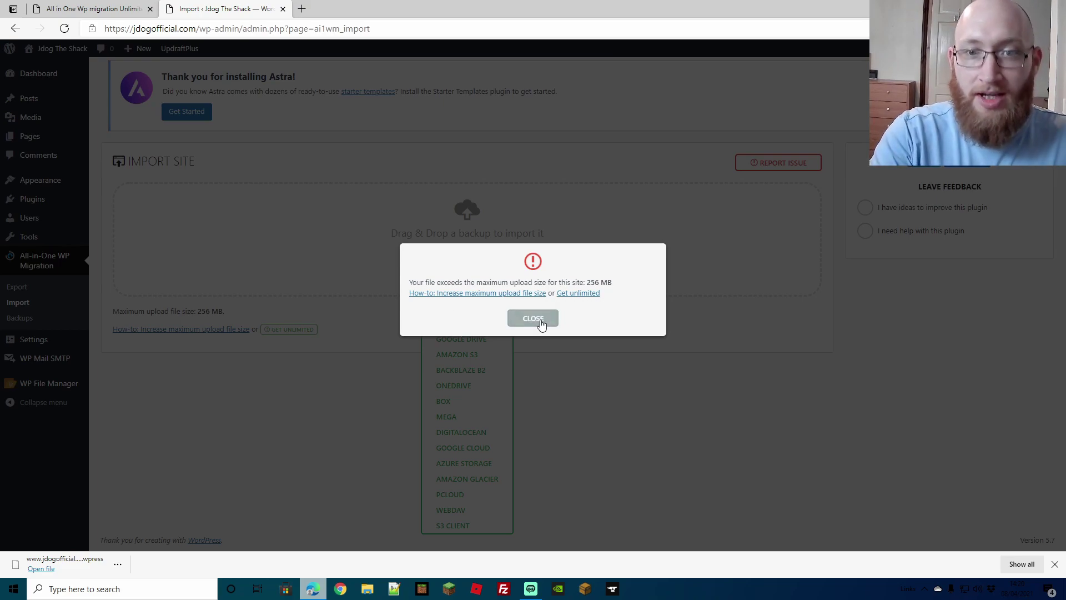
Download the Basic All-in-One WP Migration import extension, and install and activate all-in-one-wp-migration-file-extension.zip as an uploaded plugin.
{"action": "left_click", "coordinate": [578, 293]}
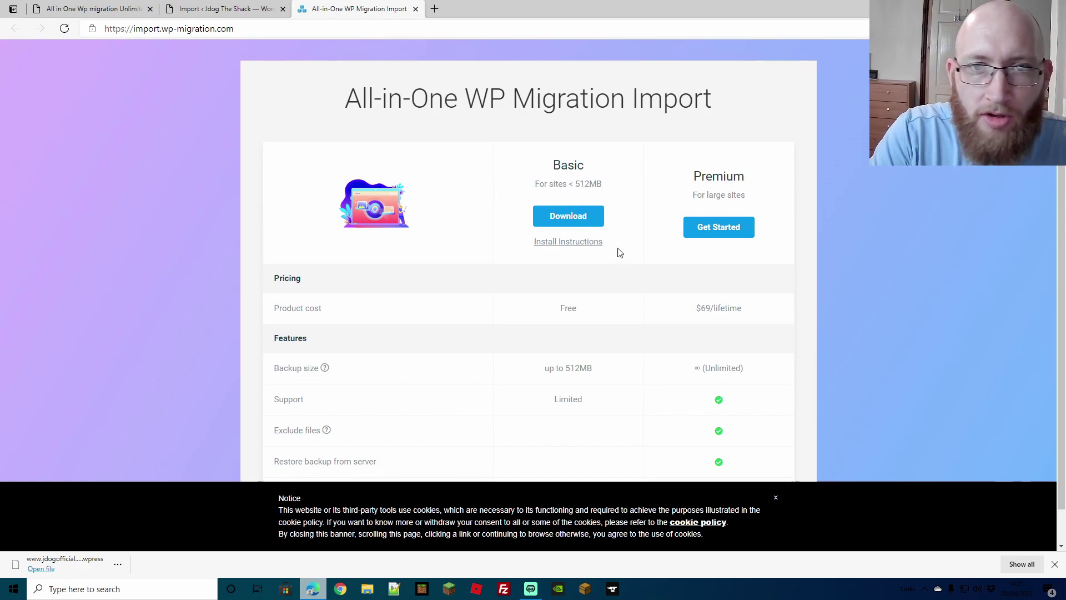
{"action": "left_click", "coordinate": [570, 222]}
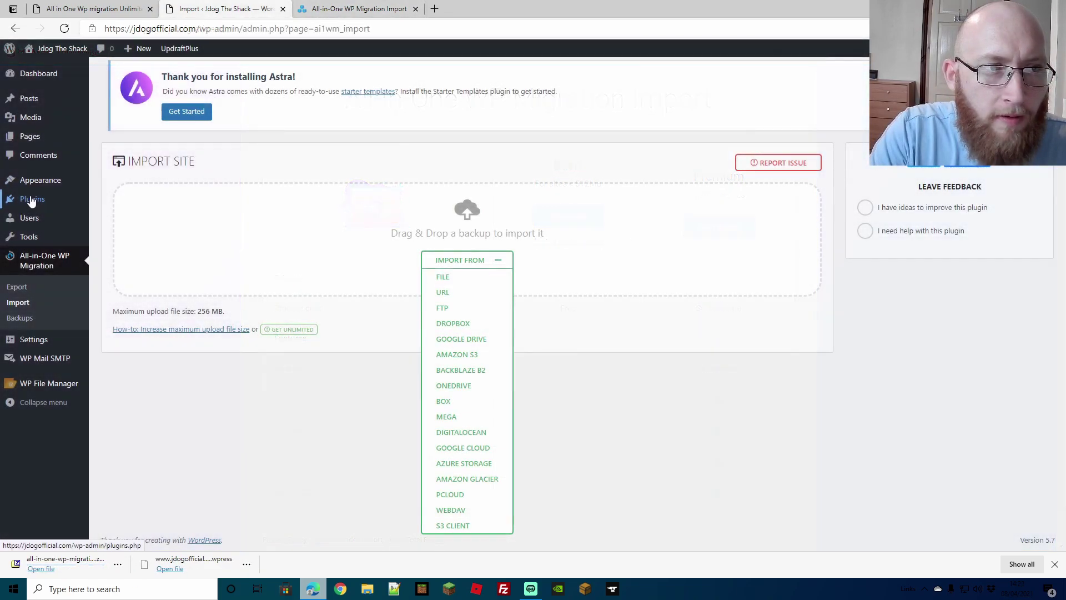
{"action": "left_click", "coordinate": [31, 200]}
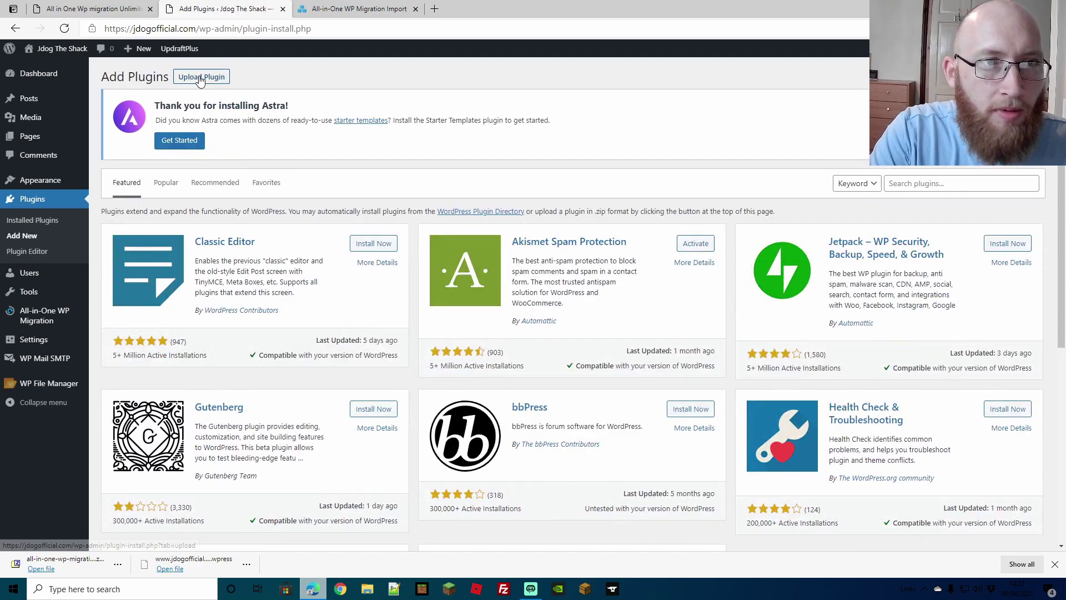
{"action": "left_click", "coordinate": [200, 77]}
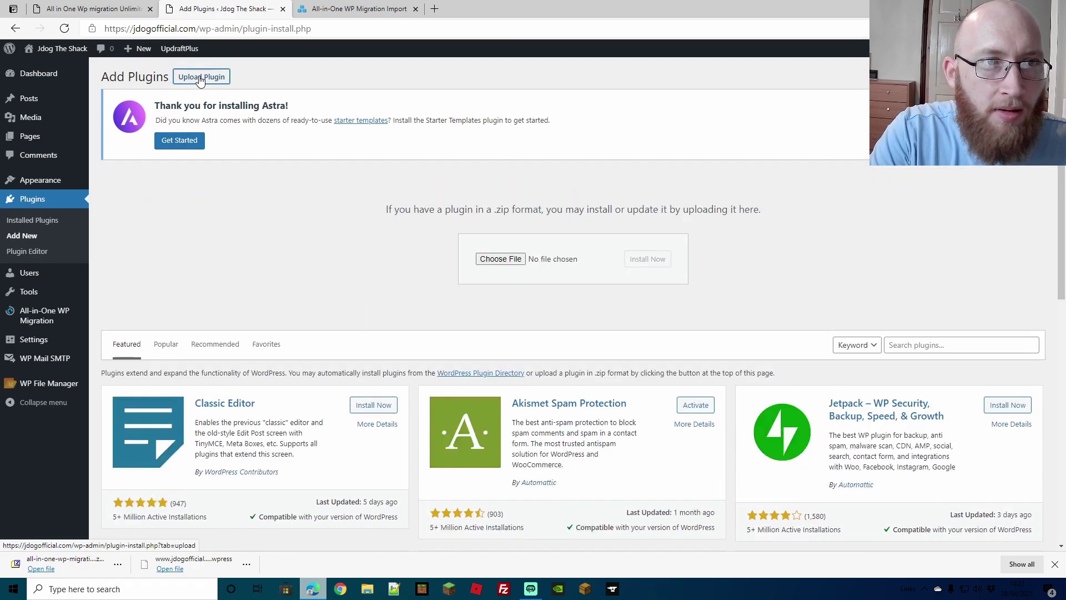
{"action": "left_click", "coordinate": [512, 261]}
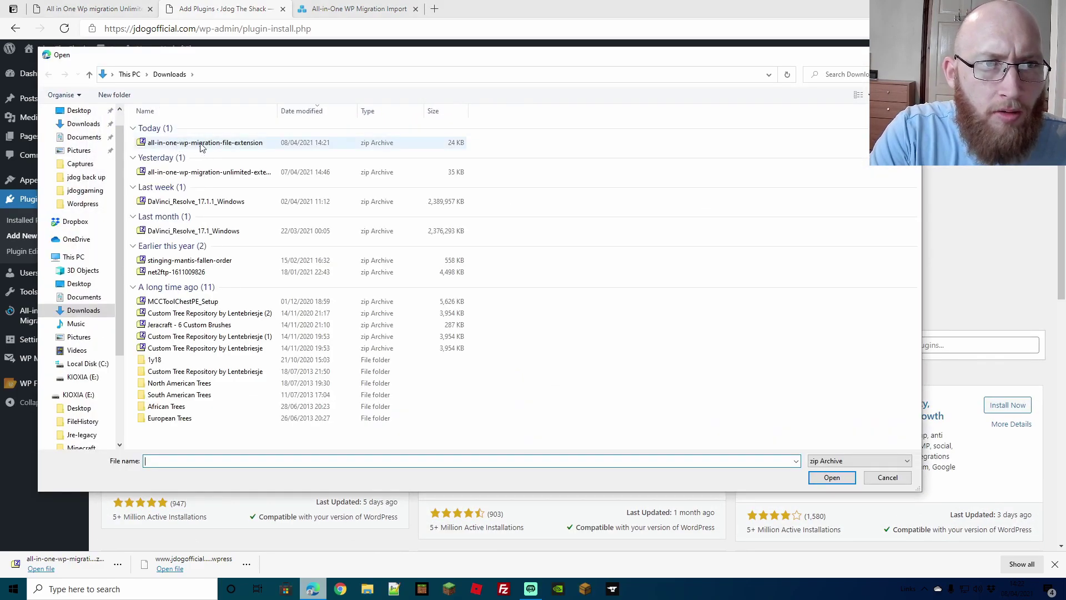
{"action": "double_click", "coordinate": [201, 144]}
{"action": "left_click", "coordinate": [664, 265]}
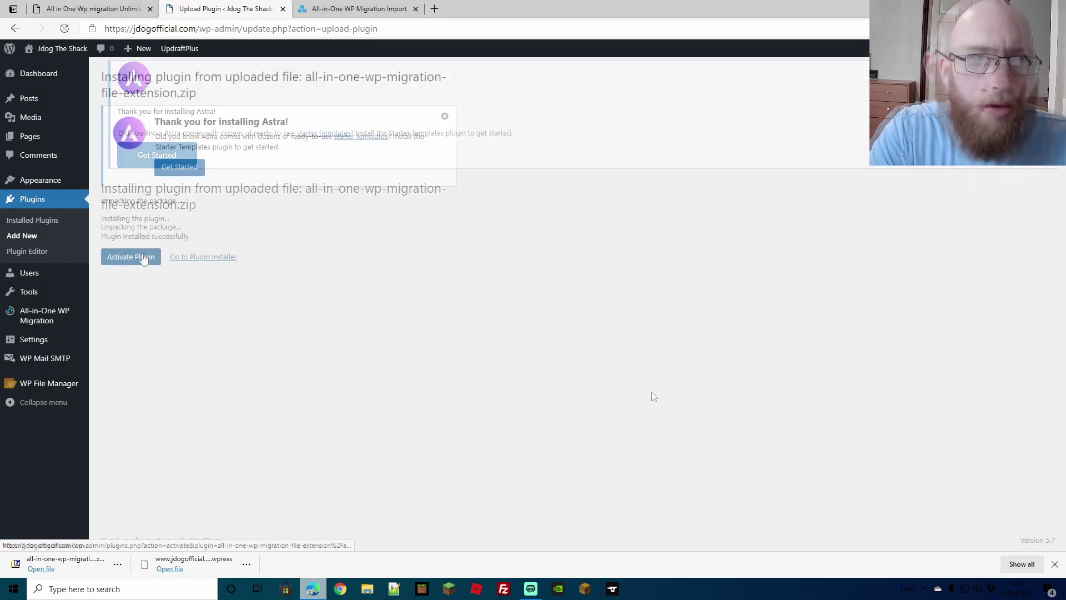
{"action": "left_click", "coordinate": [143, 257]}
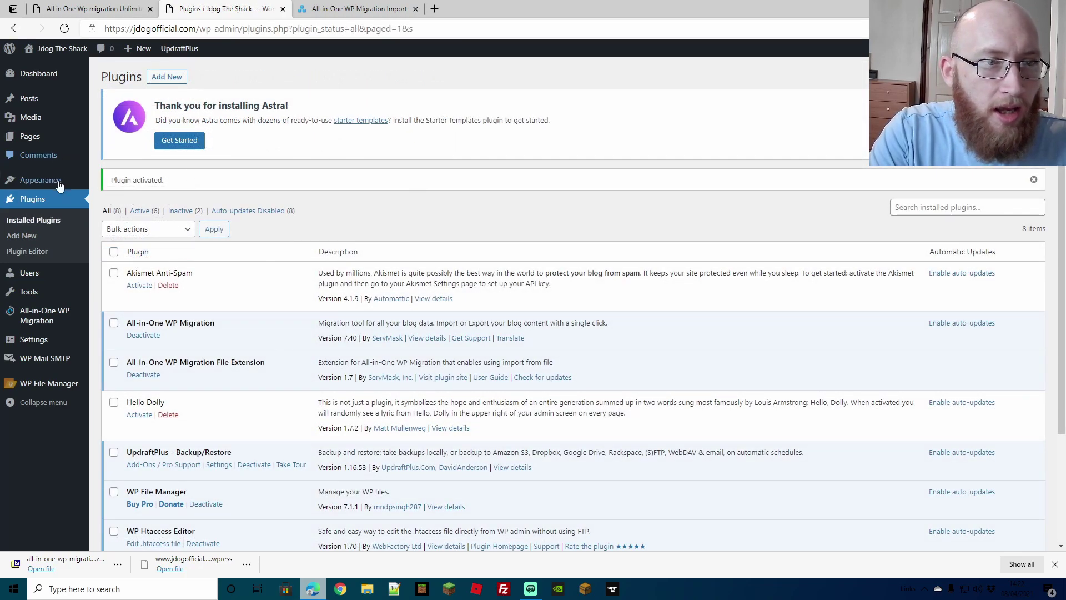
{"action": "left_click", "coordinate": [40, 314]}
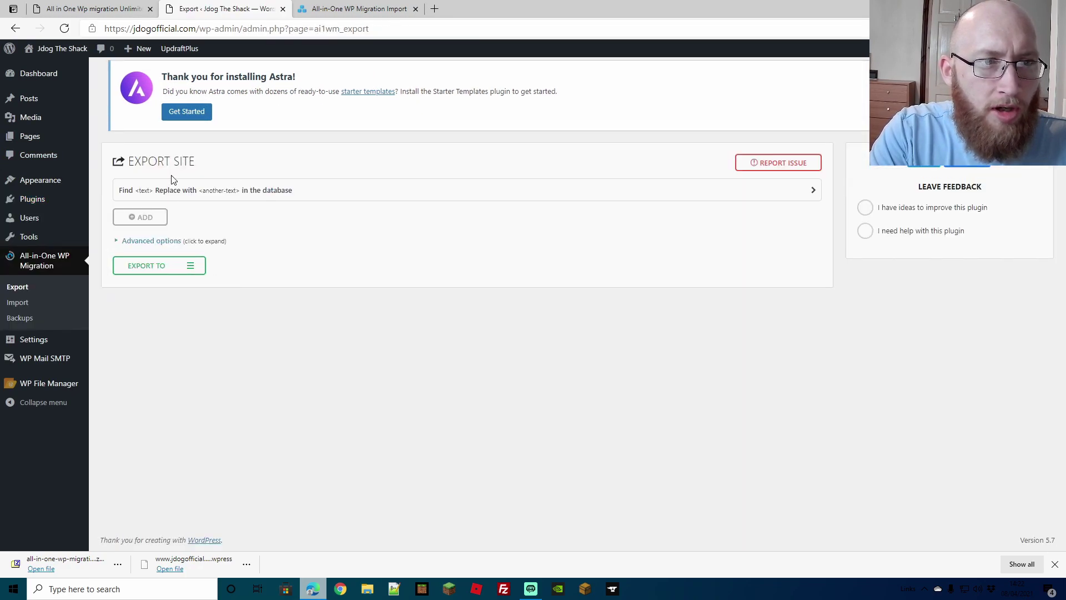
{"action": "left_click", "coordinate": [18, 304]}
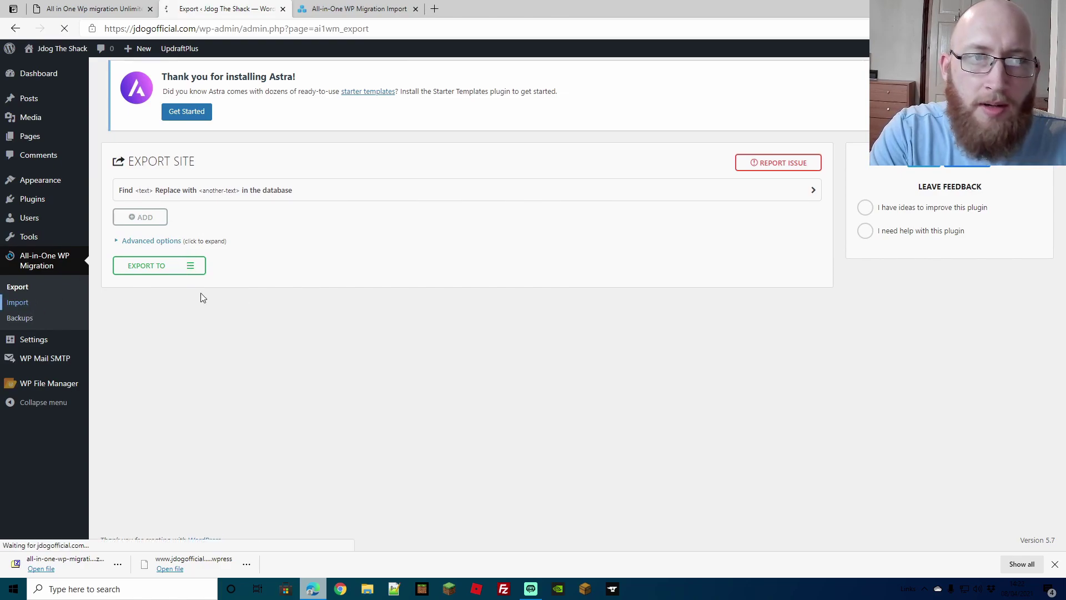
{"action": "left_click", "coordinate": [453, 261]}
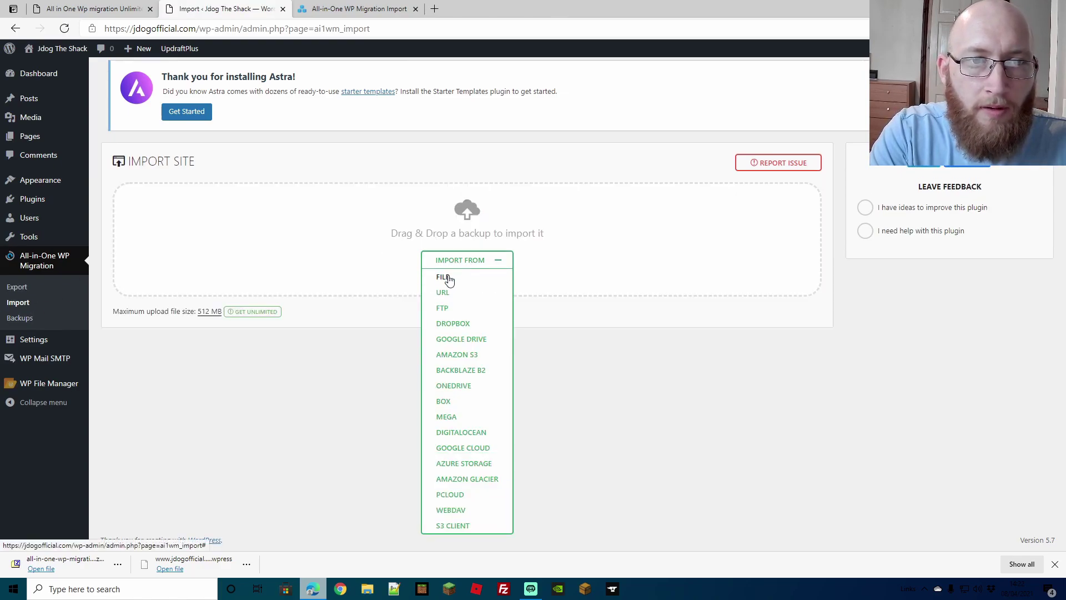
{"action": "left_click", "coordinate": [444, 277]}
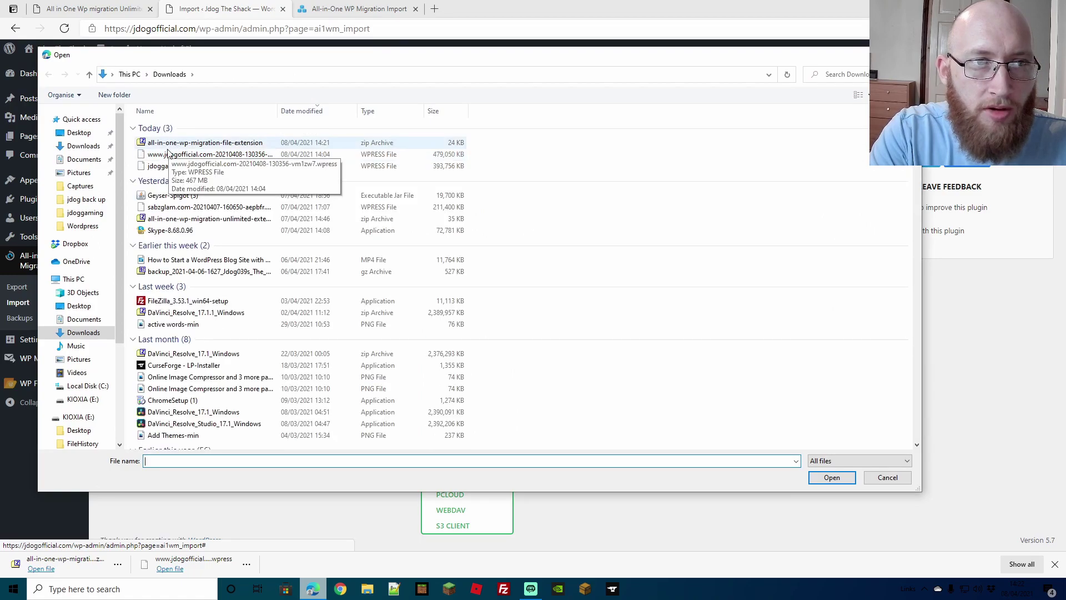
{"action": "left_click", "coordinate": [198, 156]}
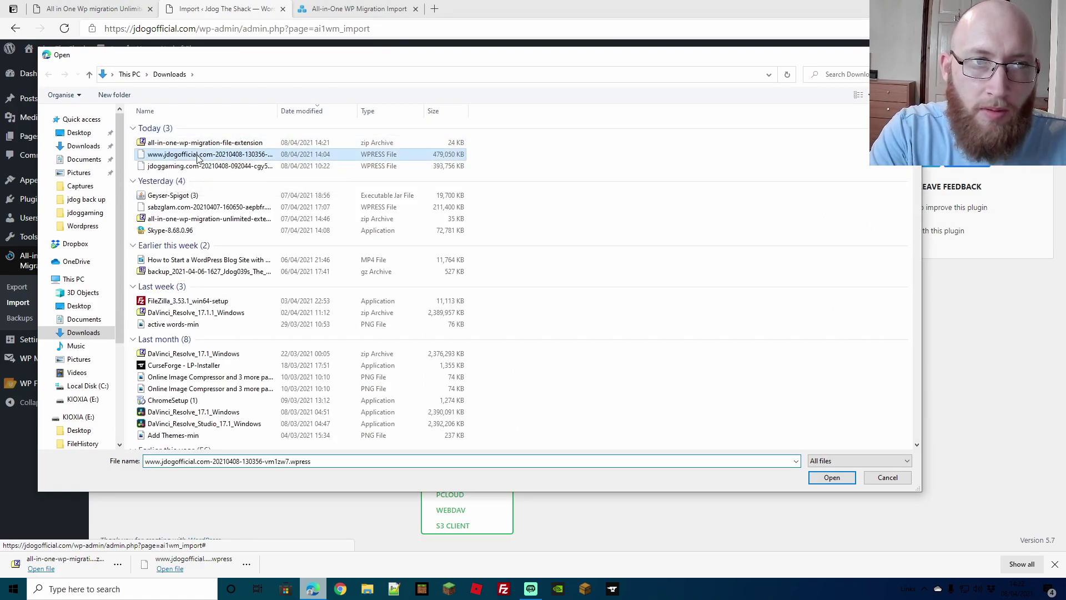
{"action": "double_click", "coordinate": [198, 156]}
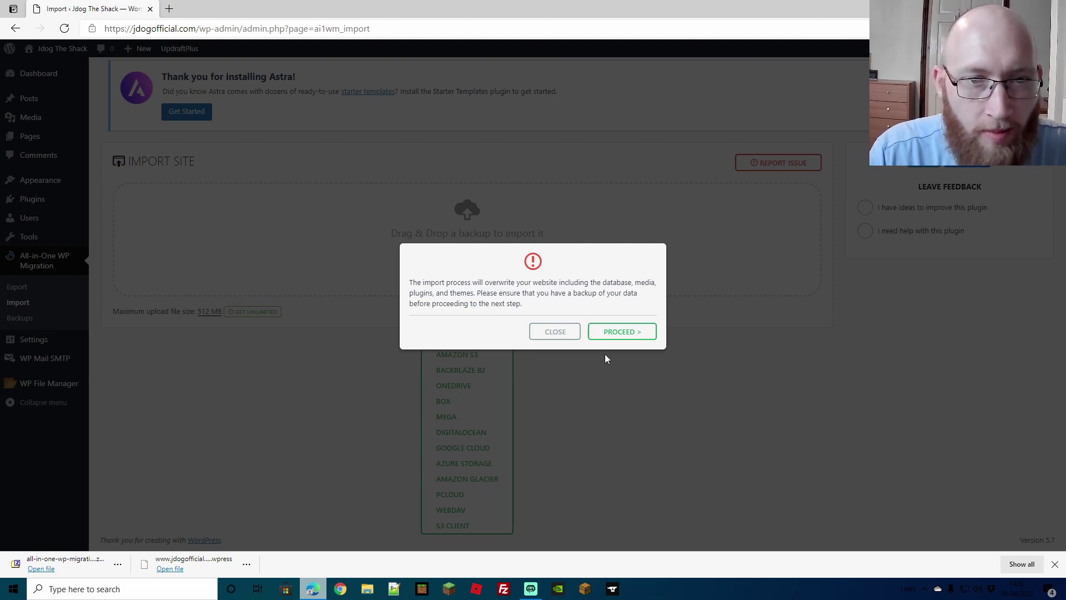
{"action": "left_click", "coordinate": [620, 333]}
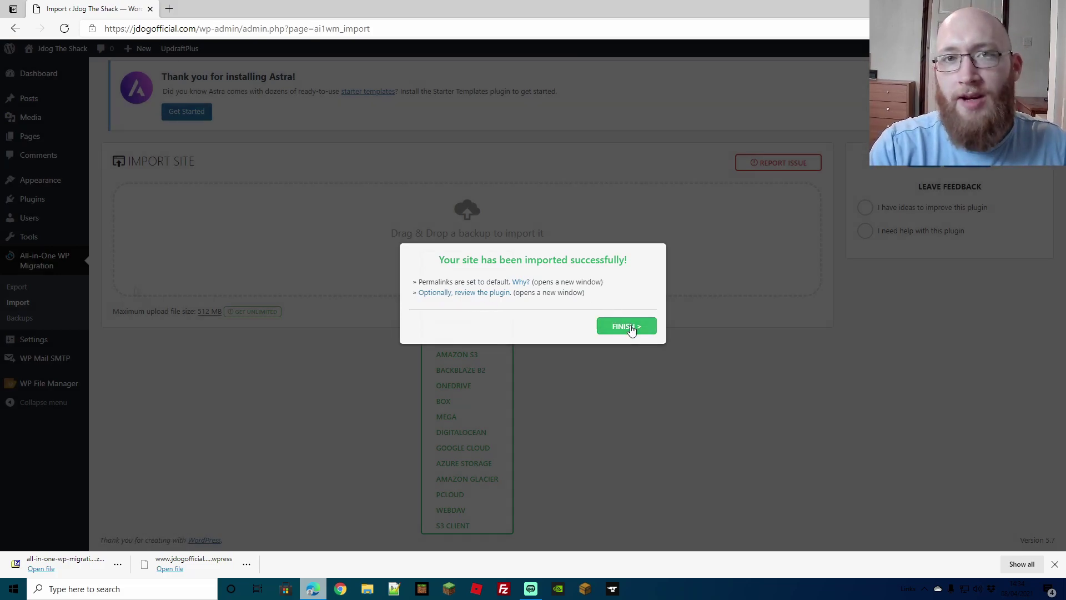
{"action": "left_click", "coordinate": [630, 328]}
Leave the import page for the restored jdogofficial.com login page and examine the custom login path in its address.
{"action": "mouse_move", "coordinate": [40, 240]}
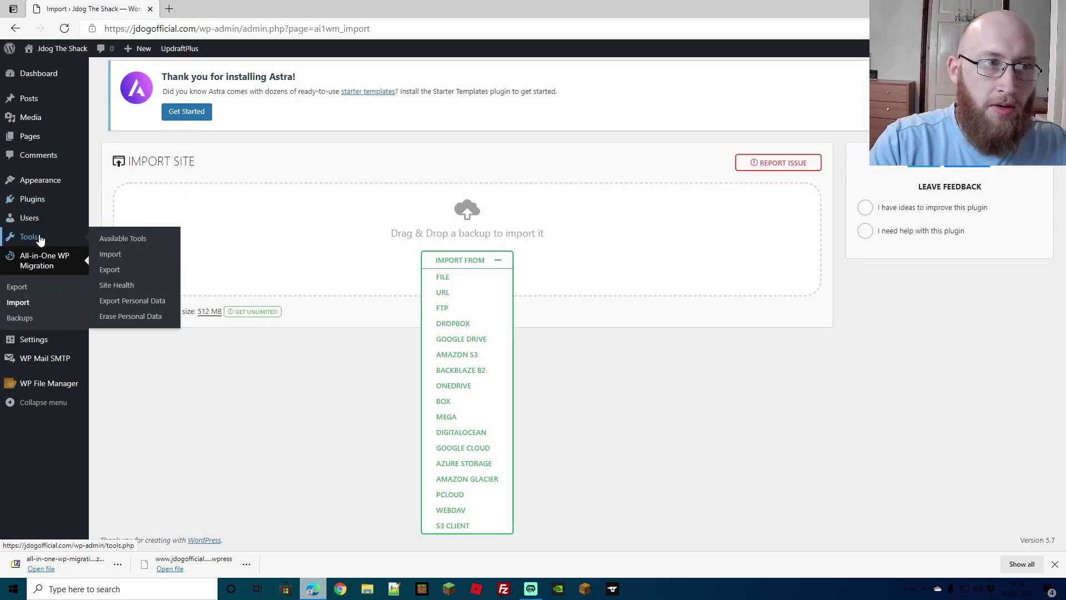
{"action": "left_click", "coordinate": [50, 296]}
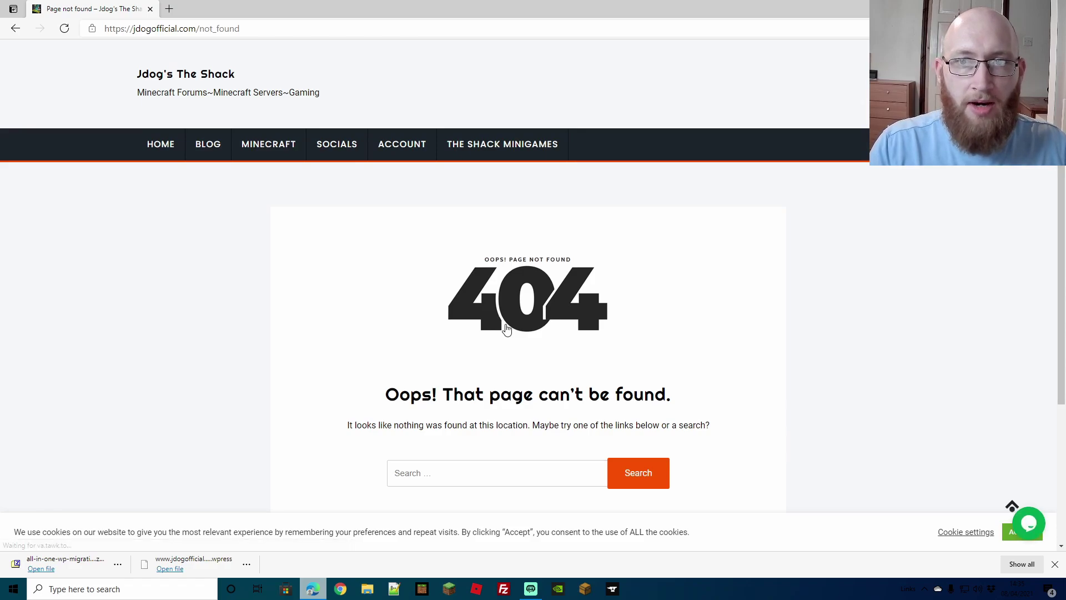
{"action": "mouse_move", "coordinate": [385, 143]}
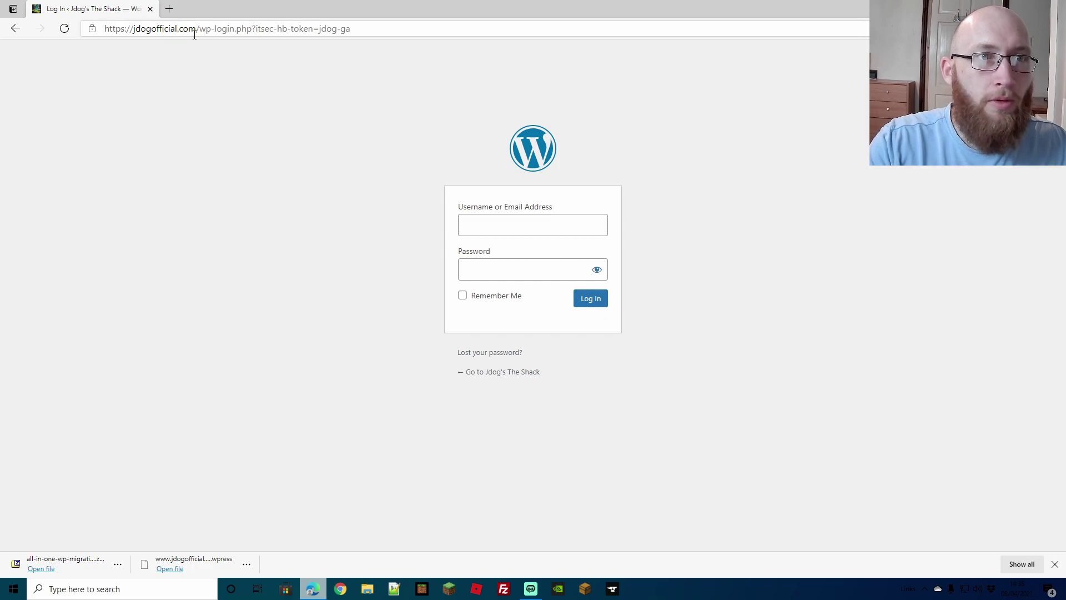
{"action": "left_click_drag", "start_coordinate": [199, 28], "coordinate": [396, 27]}
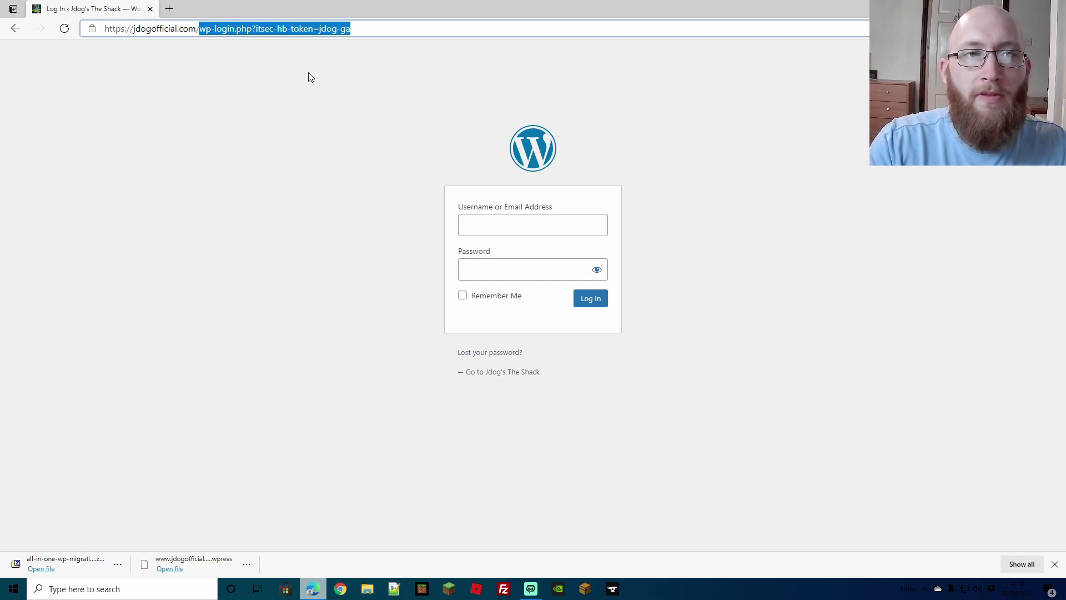
{"action": "left_click", "coordinate": [292, 112]}
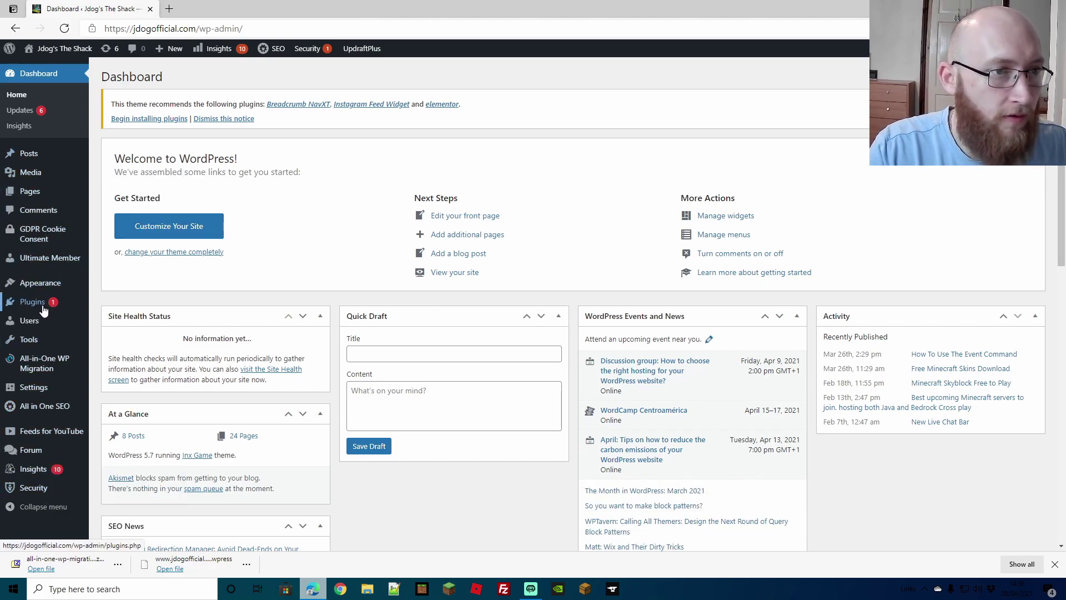
{"action": "mouse_move", "coordinate": [43, 311]}
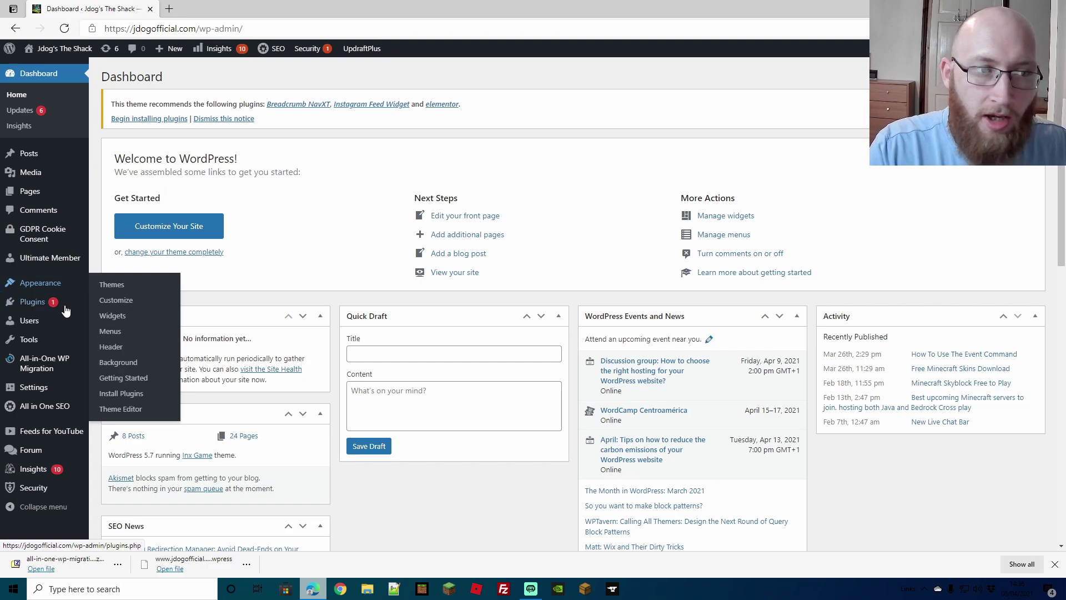
{"action": "mouse_move", "coordinate": [29, 286]}
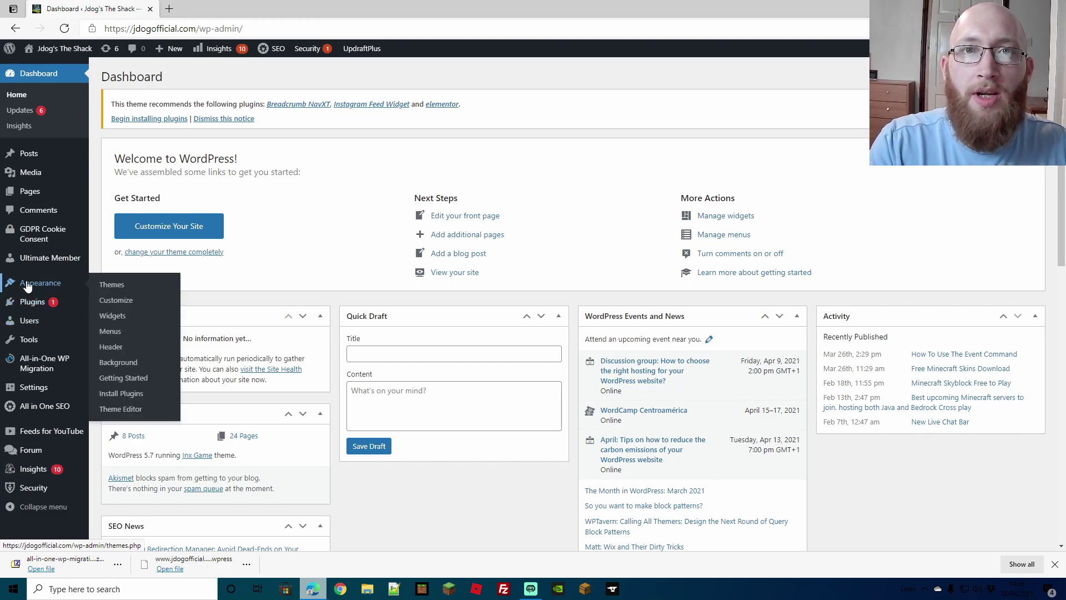
{"action": "mouse_move", "coordinate": [35, 389]}
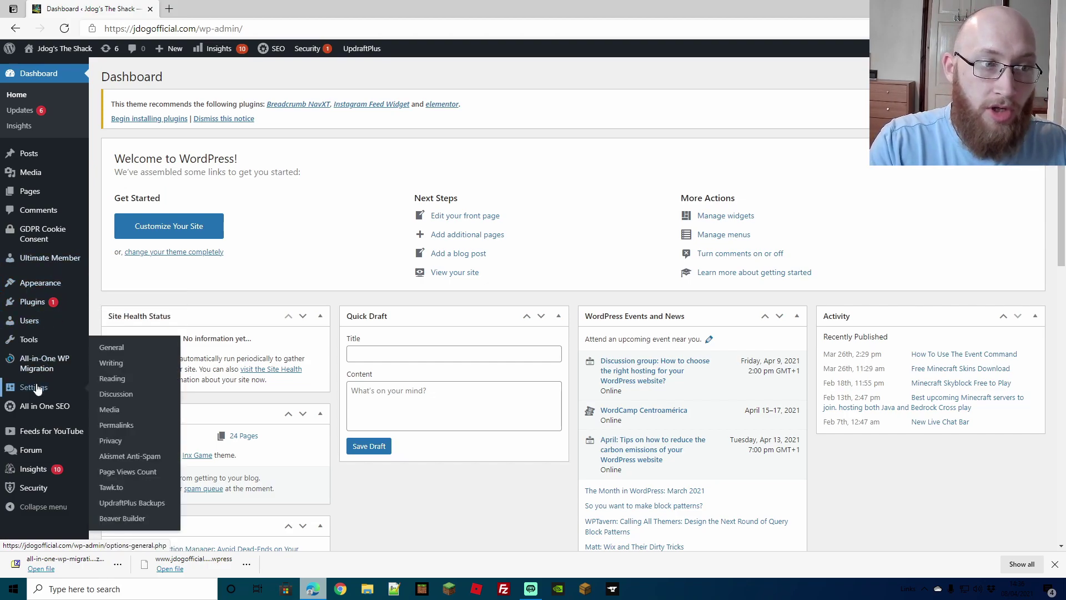
{"action": "left_click", "coordinate": [143, 390]}
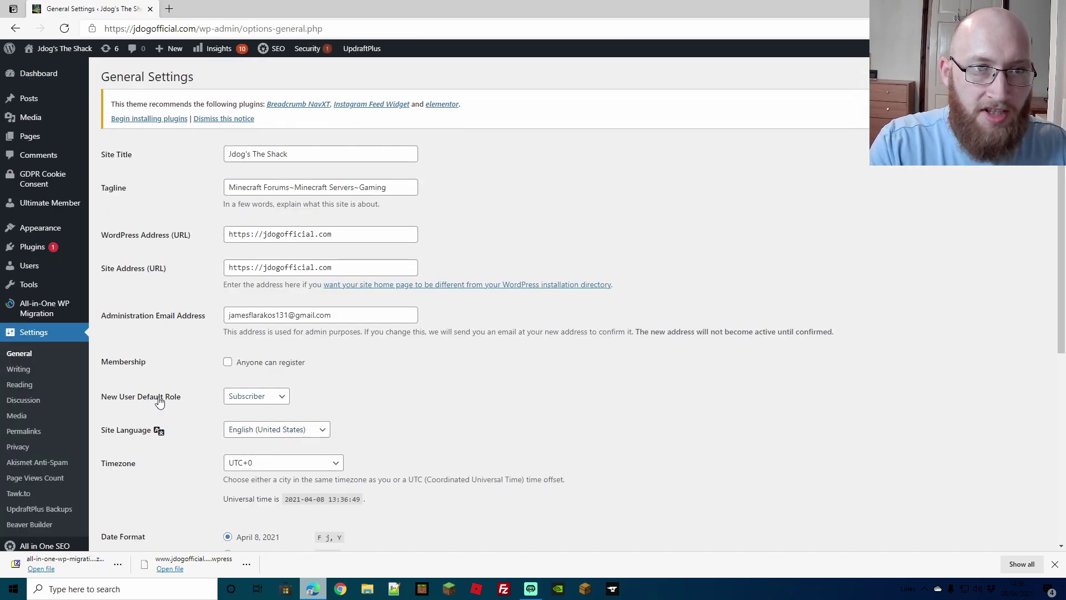
{"action": "left_click", "coordinate": [264, 234]}
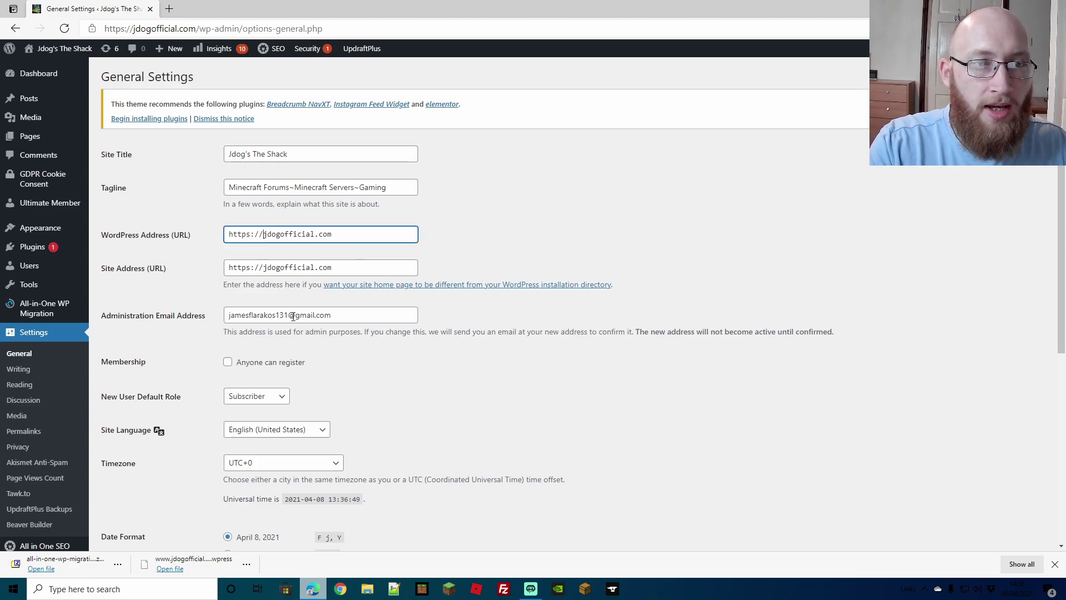
{"action": "type", "text": "www."}
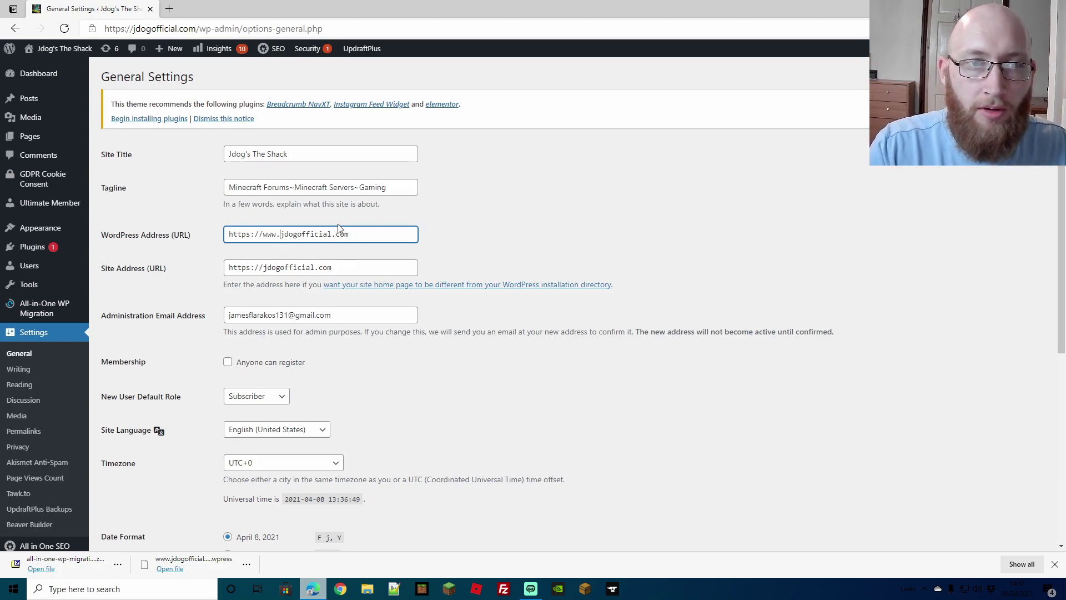
{"action": "left_click", "coordinate": [263, 267]}
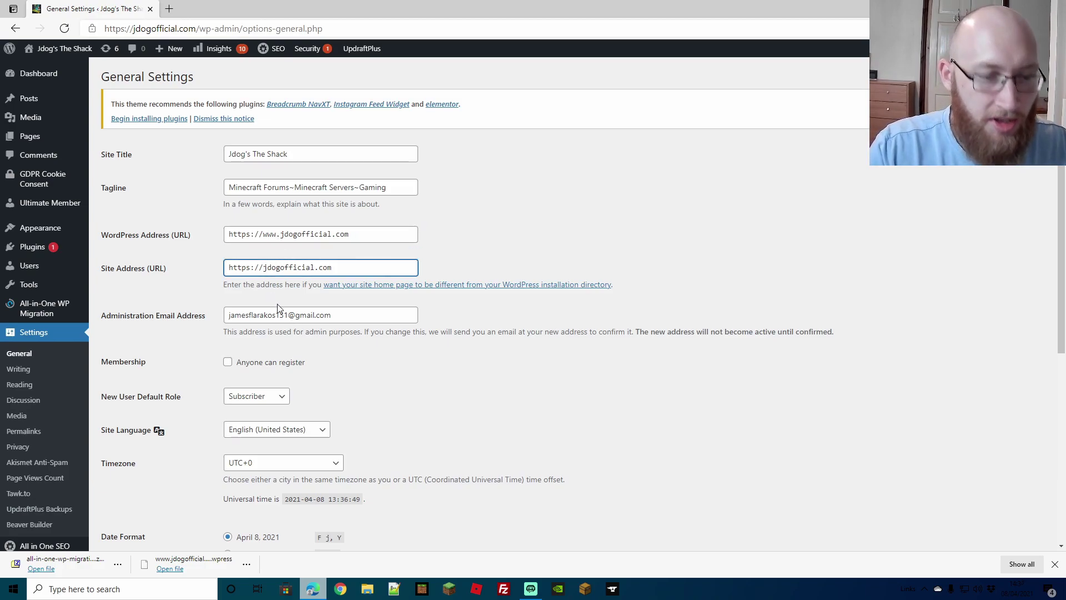
{"action": "type", "text": "www."}
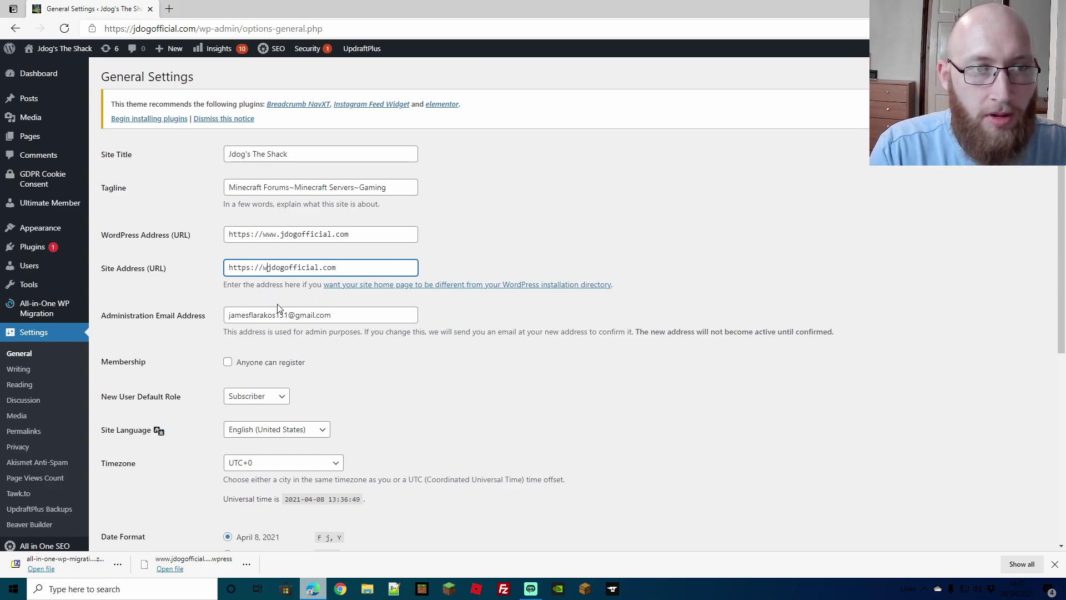
{"action": "left_click", "coordinate": [594, 223]}
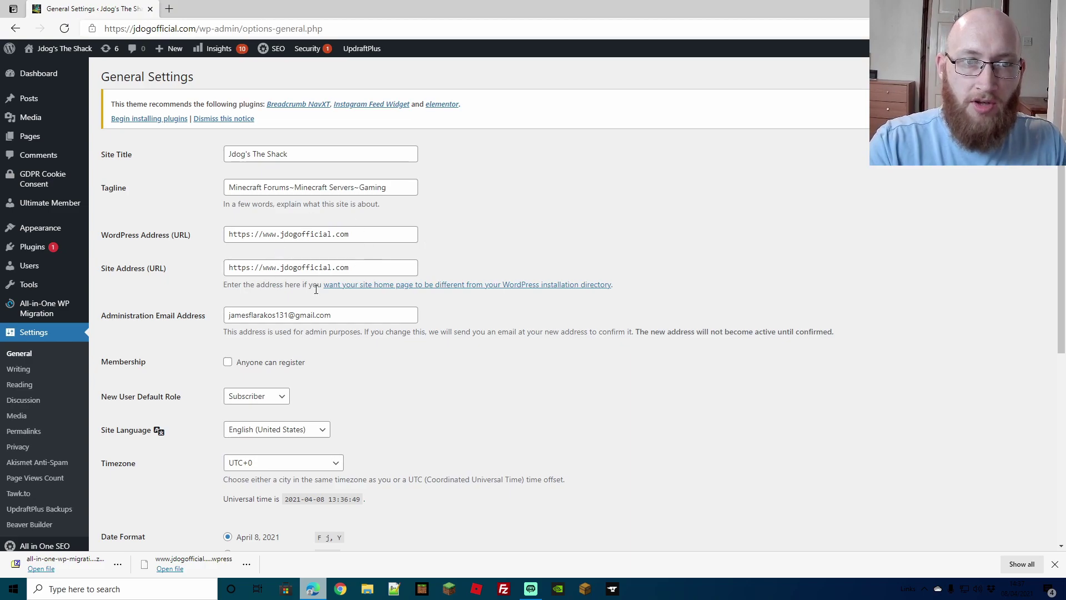
{"action": "scroll", "coordinate": [305, 284], "scroll_direction": "down", "scroll_amount": 6}
{"action": "left_click", "coordinate": [129, 494]}
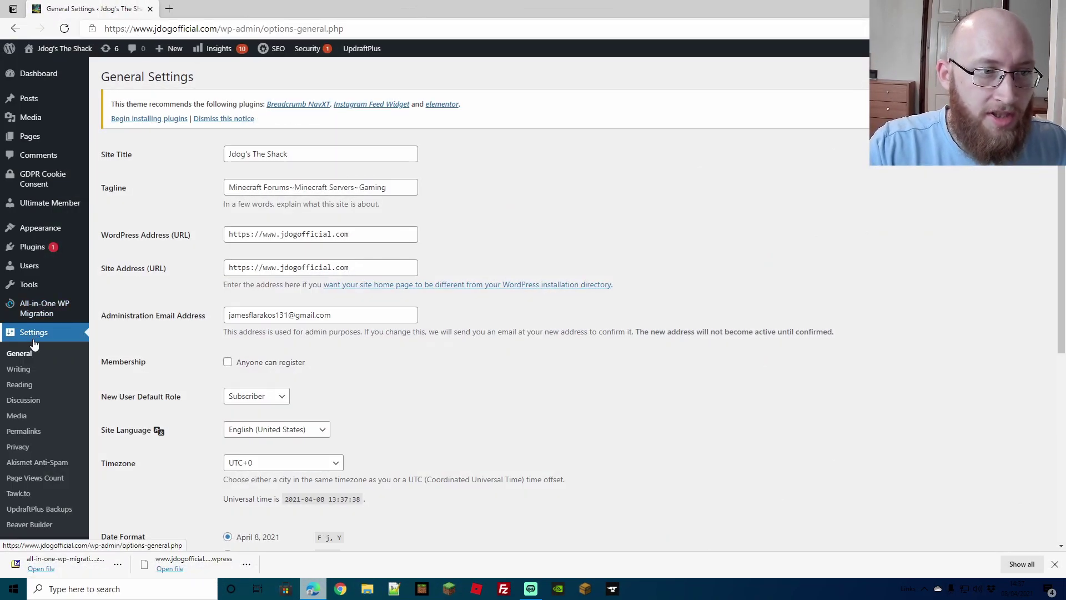
Change the permalink structure to Post name and save the changes.
{"action": "left_click", "coordinate": [32, 436]}
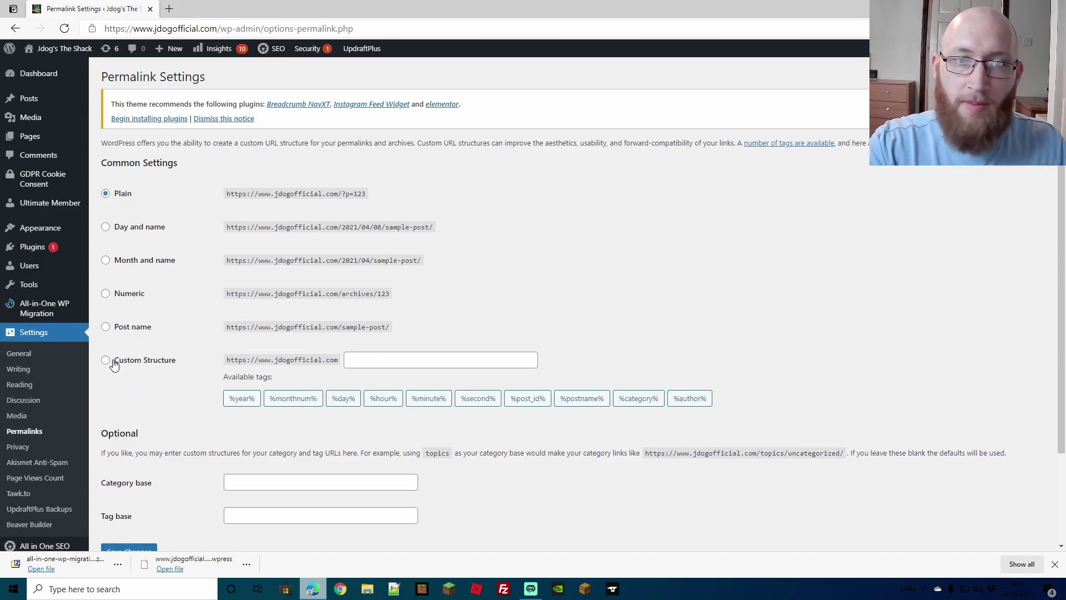
{"action": "left_click", "coordinate": [106, 327]}
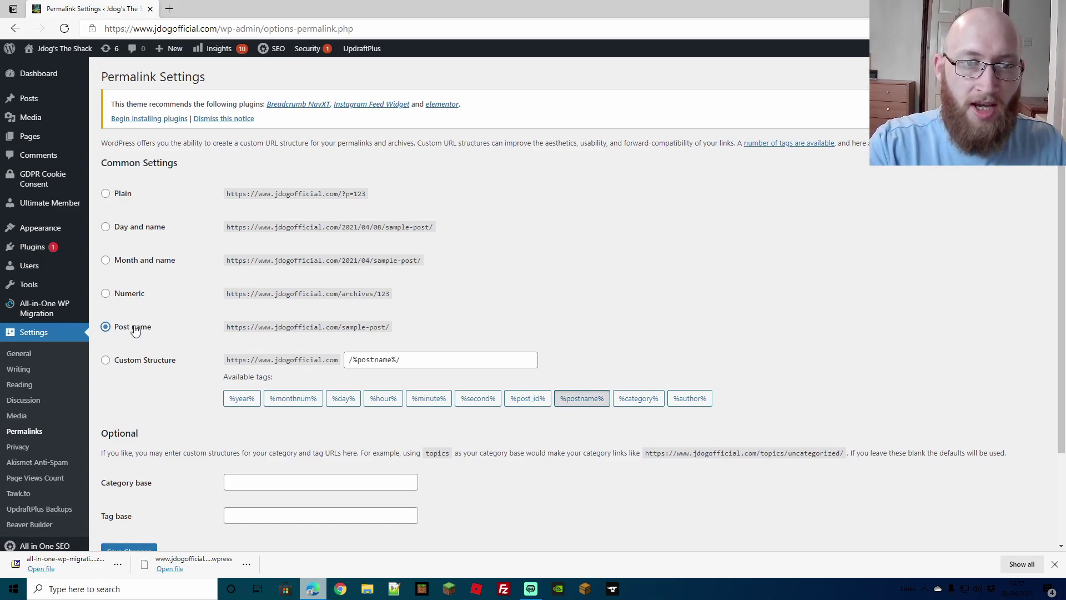
{"action": "scroll", "coordinate": [238, 329], "scroll_direction": "down", "scroll_amount": 3}
{"action": "left_click", "coordinate": [142, 440]}
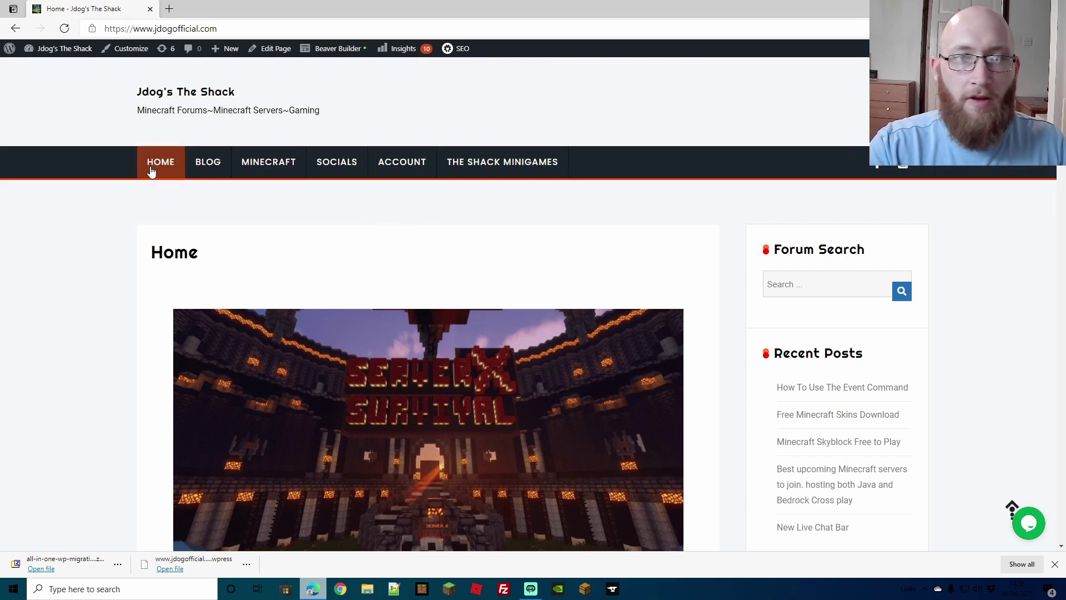
Open the Blog page of the restored site and look through its list of posts.
{"action": "left_click", "coordinate": [209, 165]}
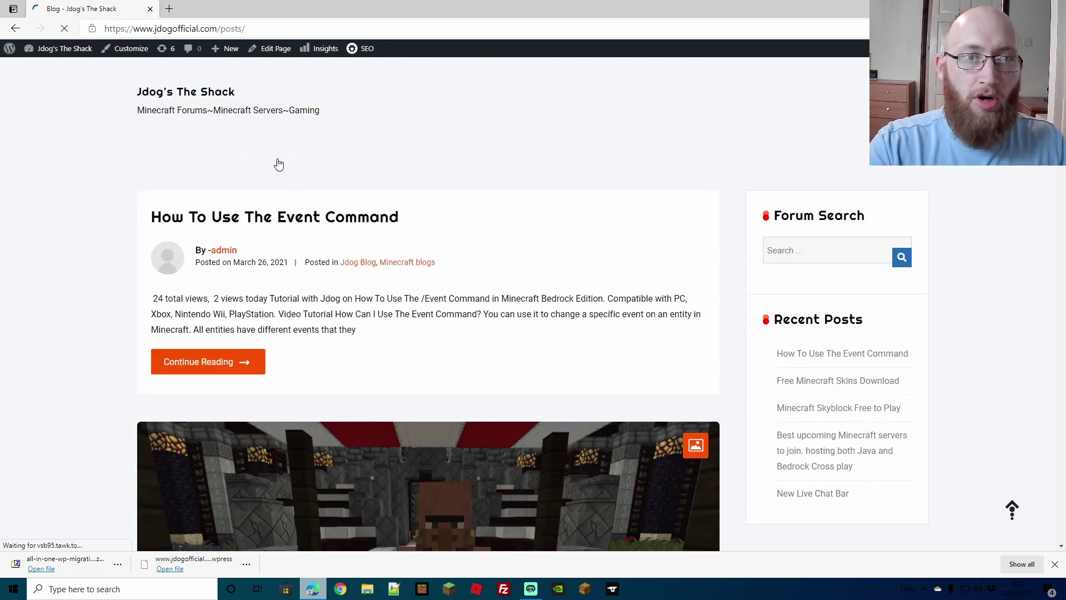
{"action": "scroll", "coordinate": [397, 281], "scroll_direction": "down", "scroll_amount": 15}
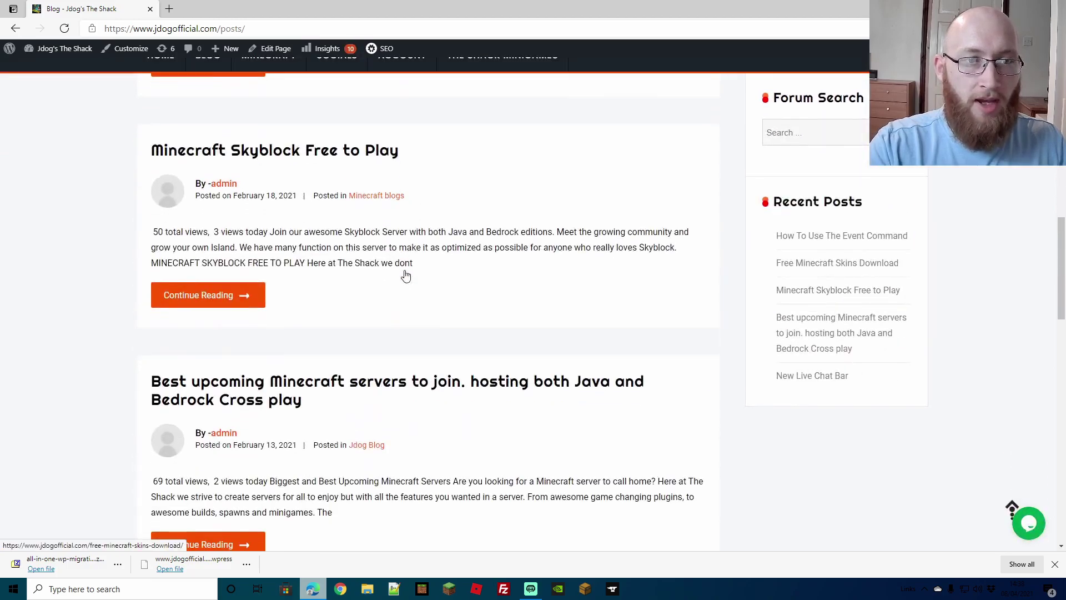
{"action": "scroll", "coordinate": [406, 275], "scroll_direction": "up", "scroll_amount": 11}
{"action": "scroll", "coordinate": [406, 275], "scroll_direction": "up", "scroll_amount": 5}
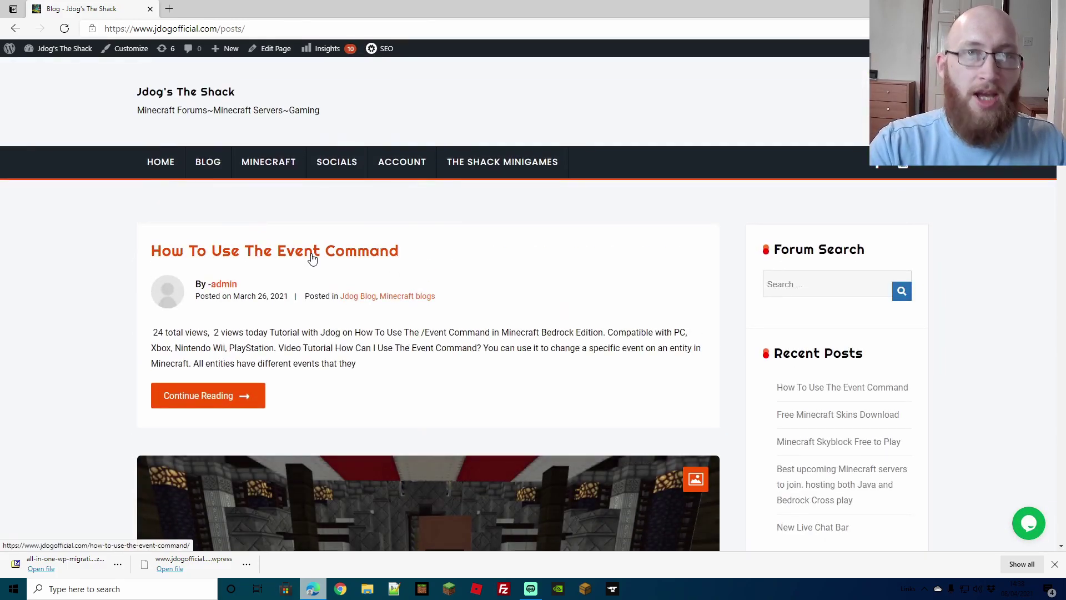